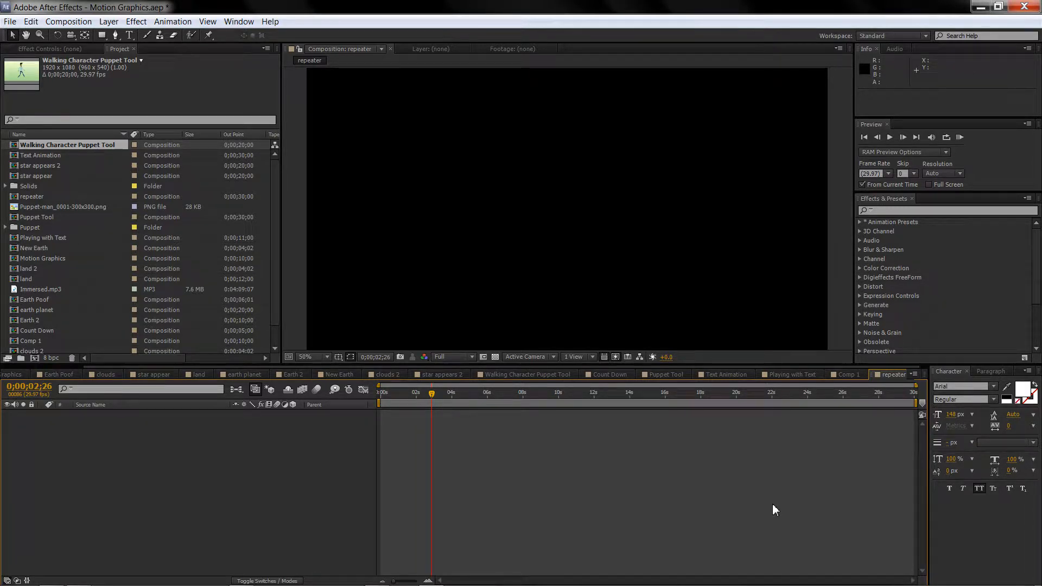
Step: Create a new shape layer in the repeater composition and add a rectangle path to it
right_click(634, 191)
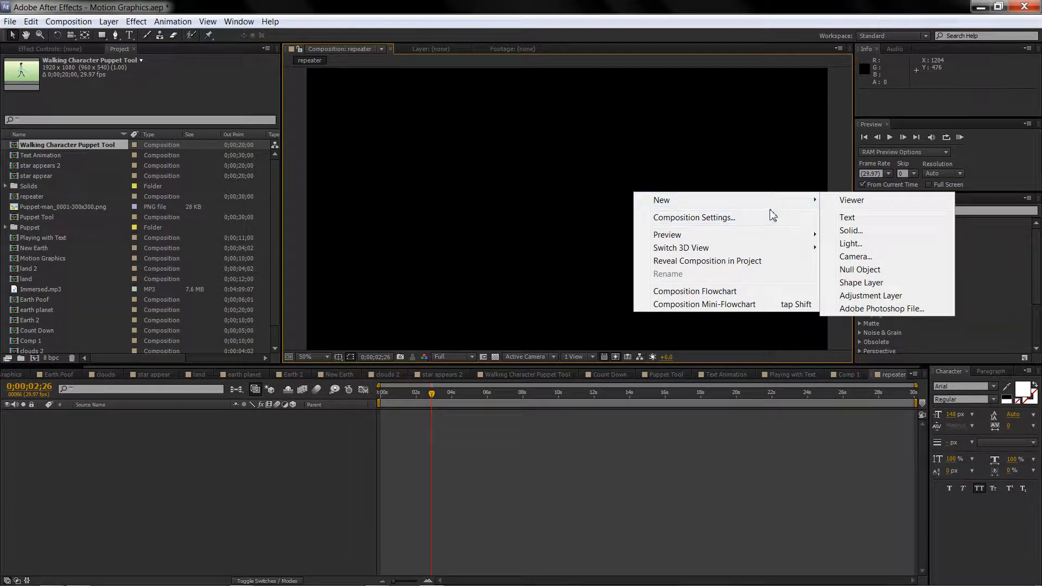
mouse_move(798, 202)
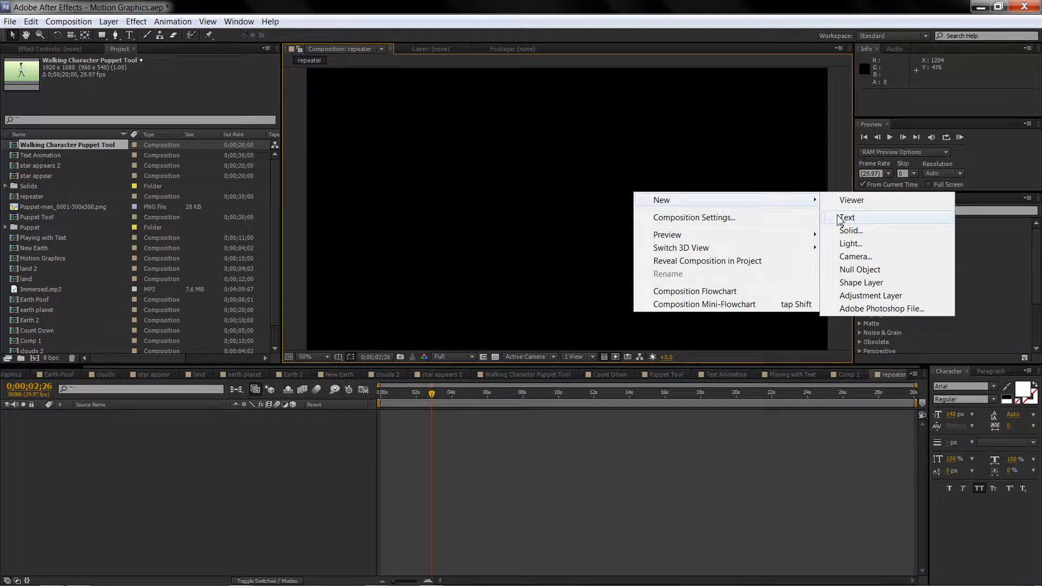
click(849, 286)
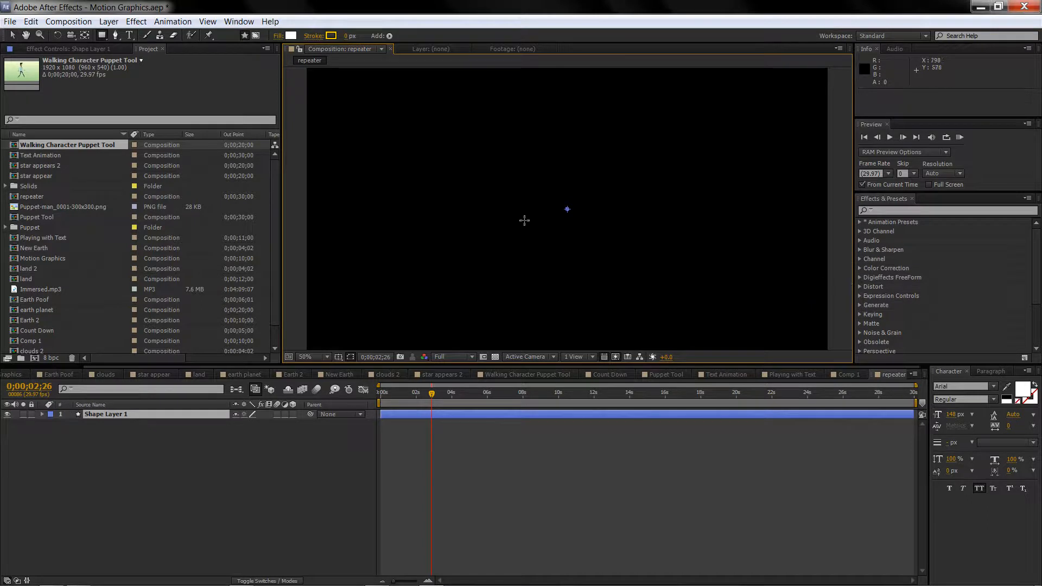
click(389, 35)
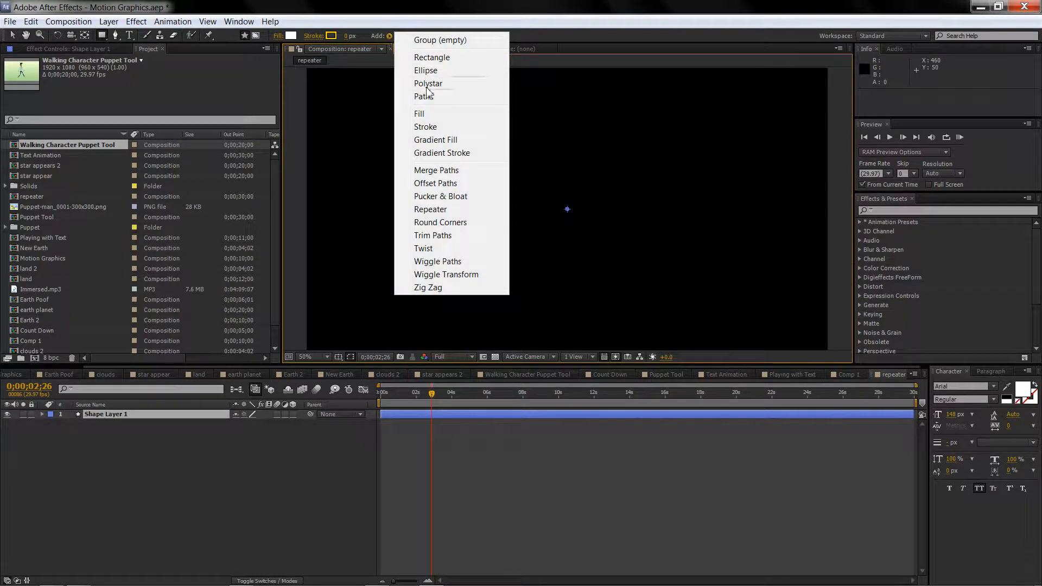
click(429, 58)
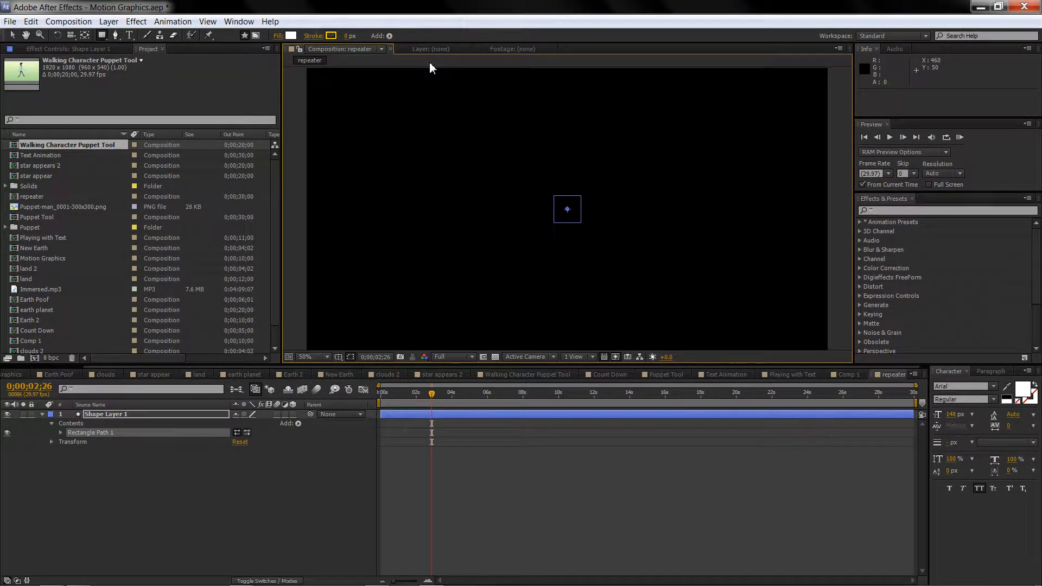
Step: Add a fill to the shape layer and set its colour to white (FFFFFF)
click(389, 35)
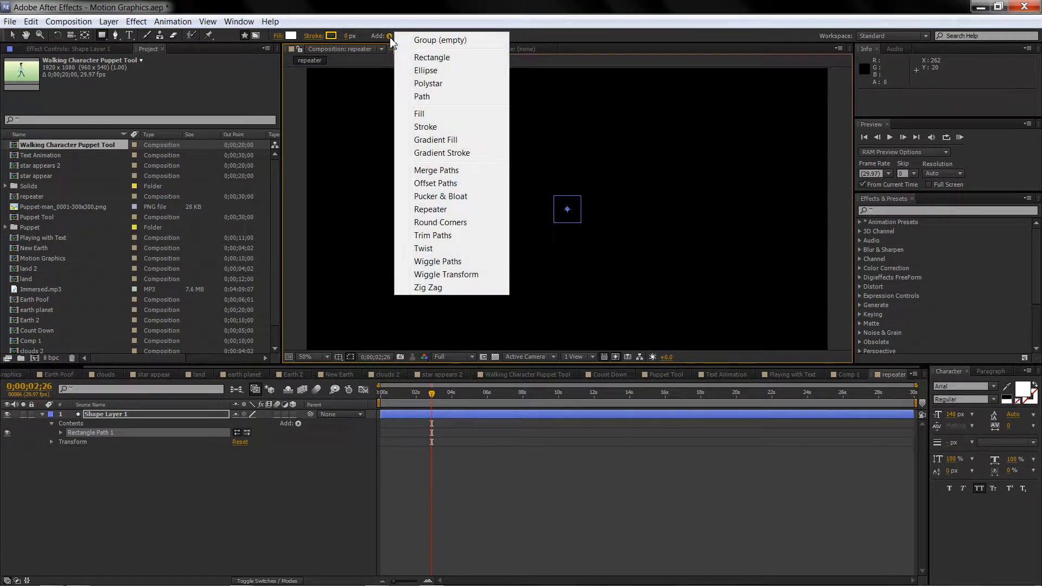
click(428, 112)
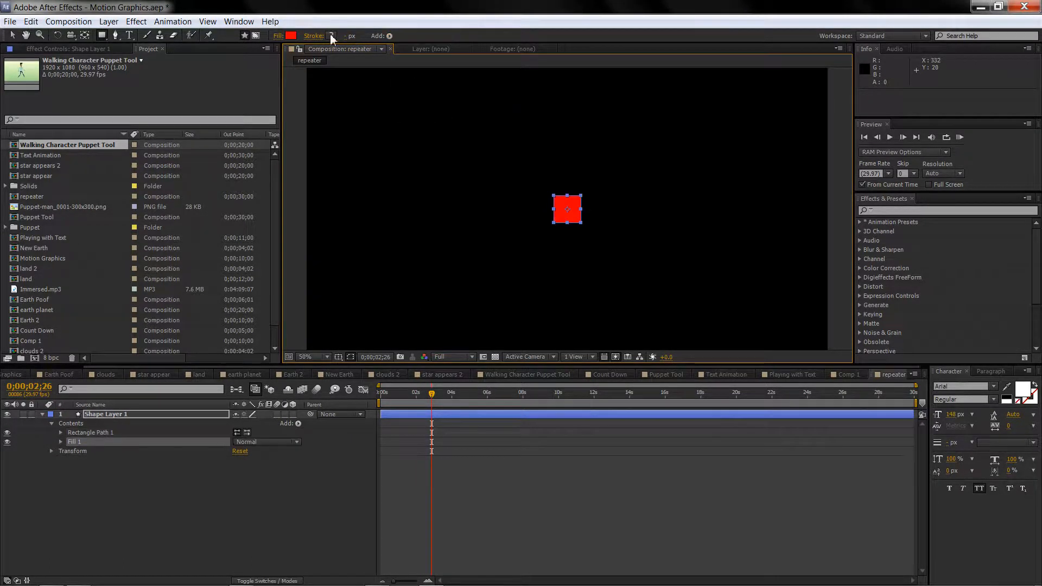
click(292, 36)
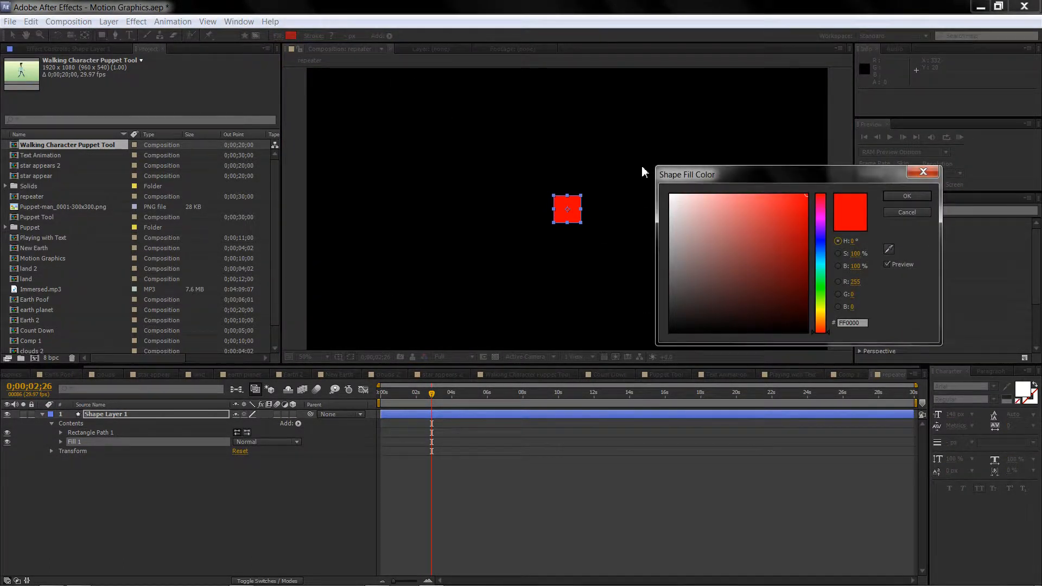
click(670, 195)
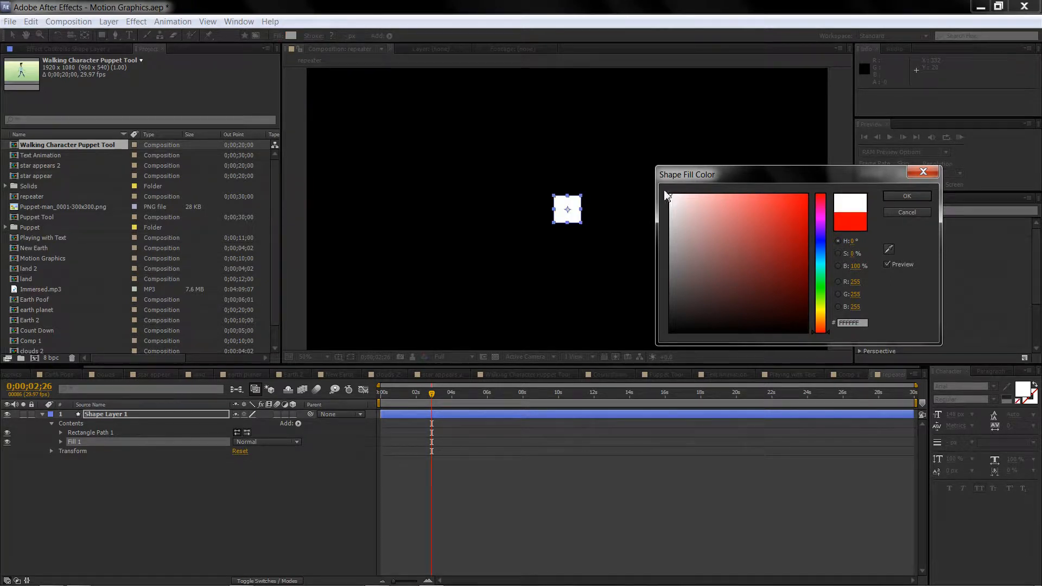
click(893, 200)
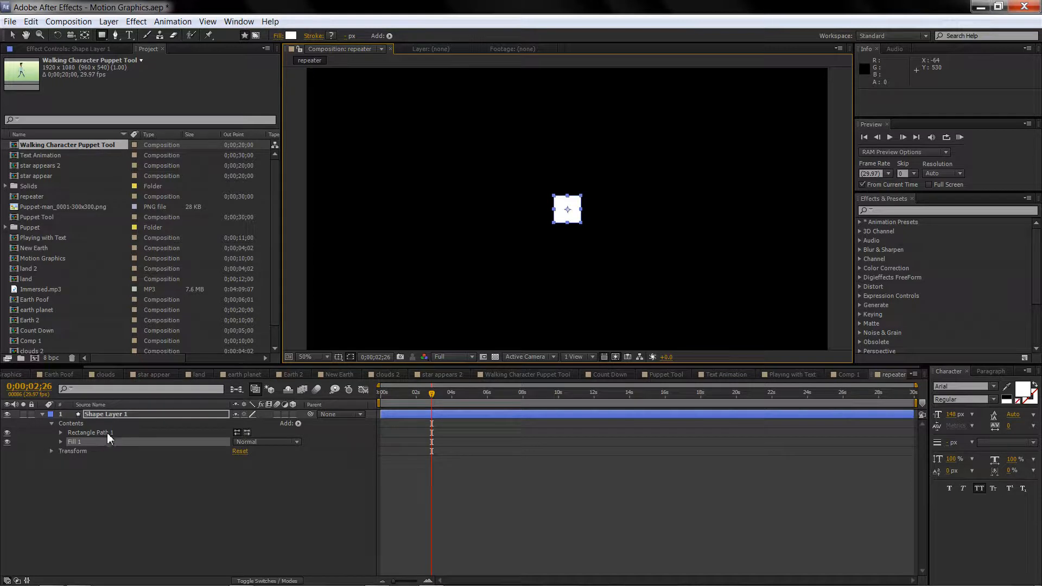
Step: Set the rectangle path's roundness to 169 to turn the square into a circle
click(60, 442)
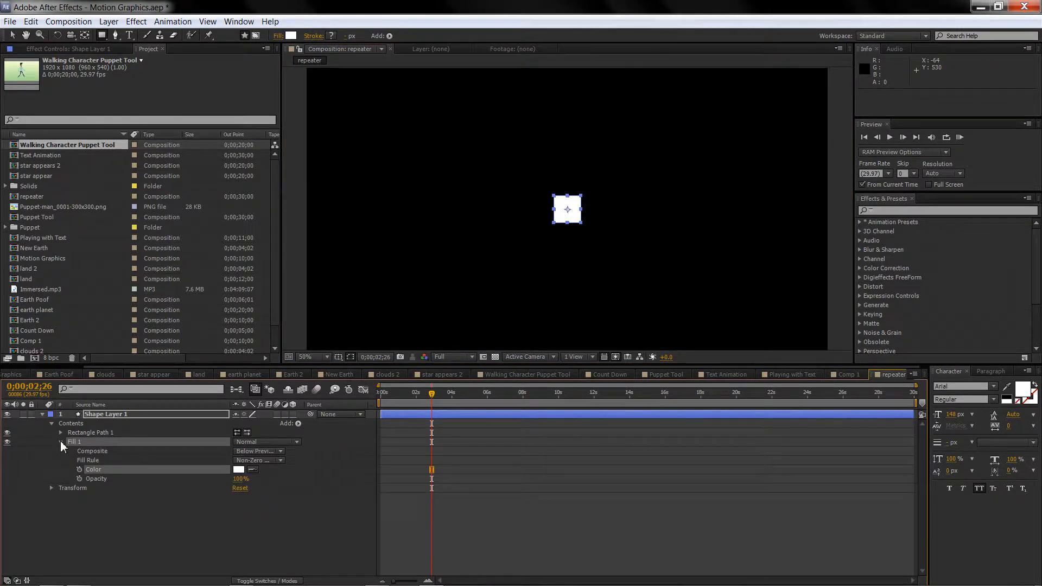
click(61, 442)
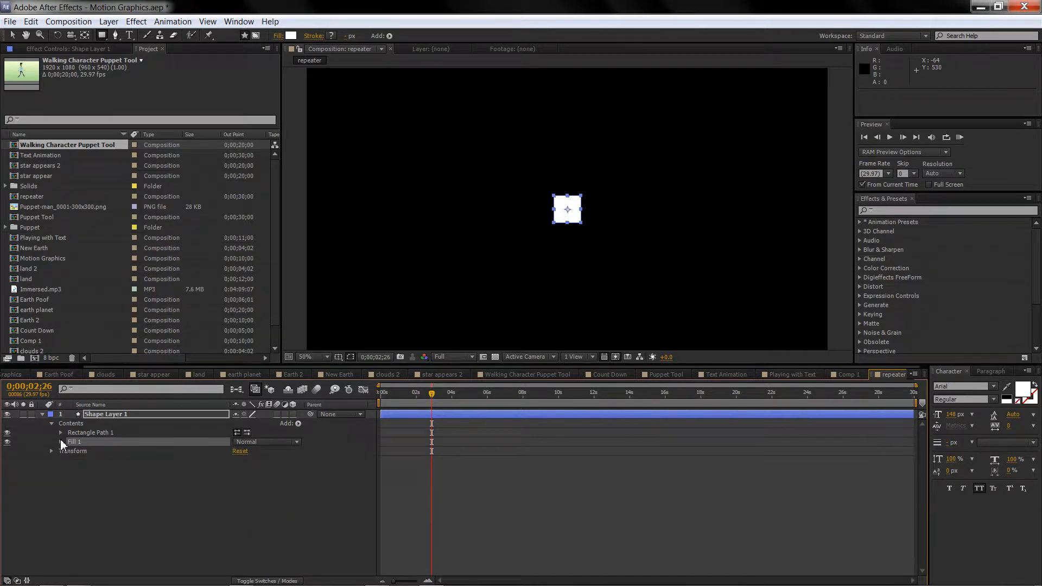
click(60, 430)
click(59, 432)
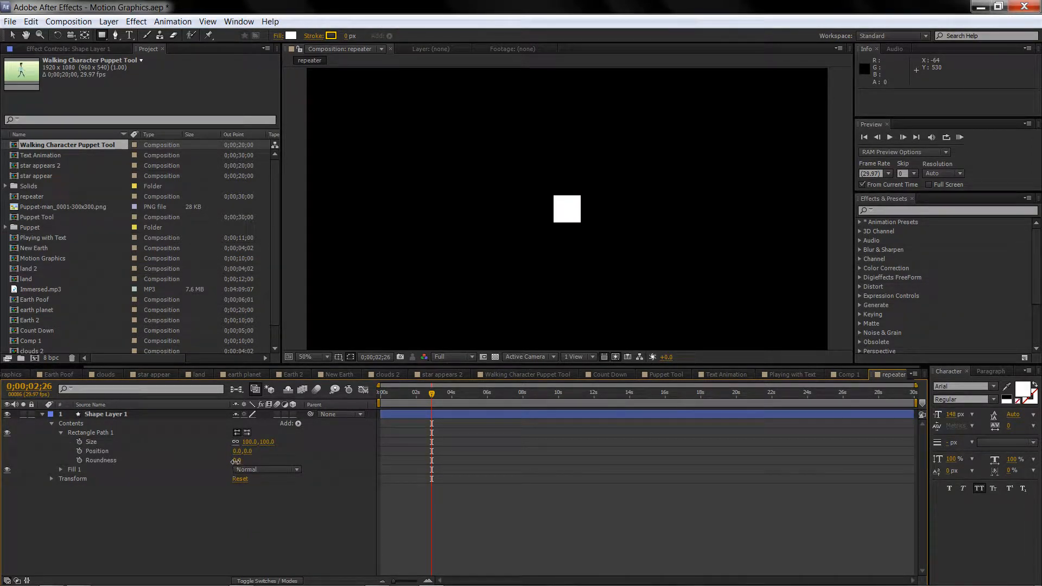
drag(236, 460, 271, 461)
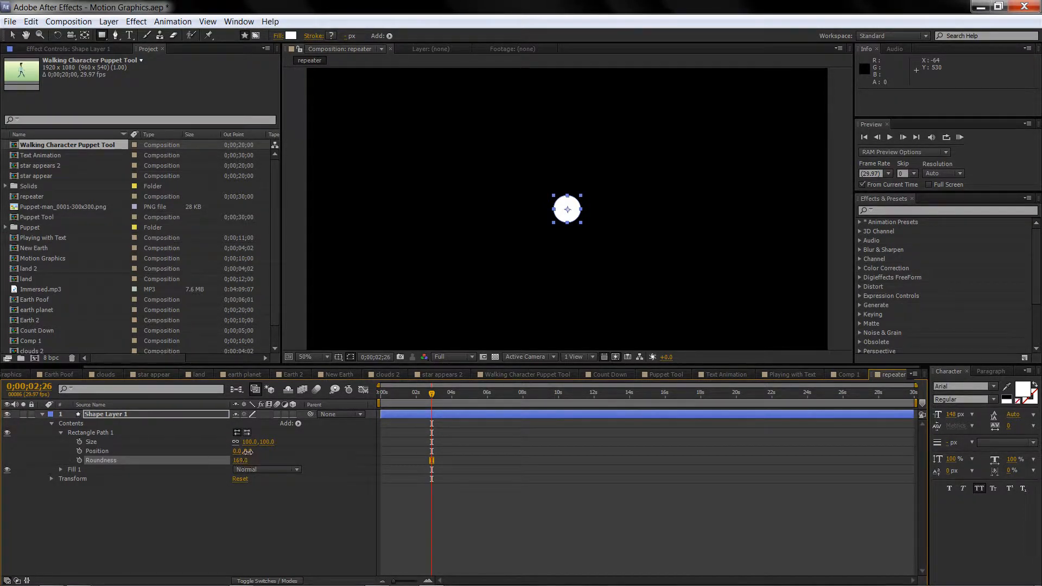
Step: Try enlarging the rectangle path with linked proportions and undo the size change
drag(247, 452, 276, 440)
key(ctrl+z)
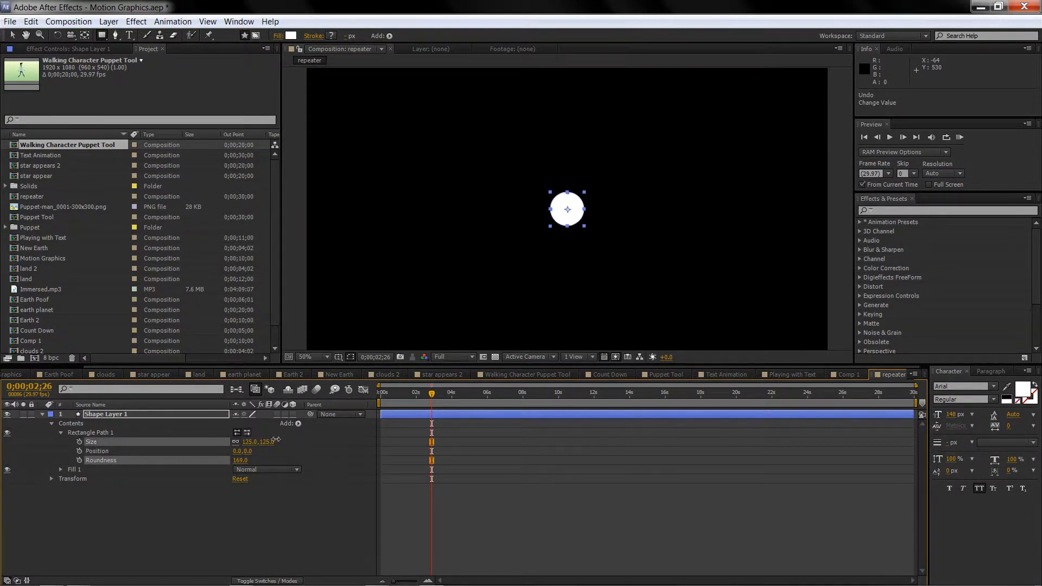
key(ctrl+z)
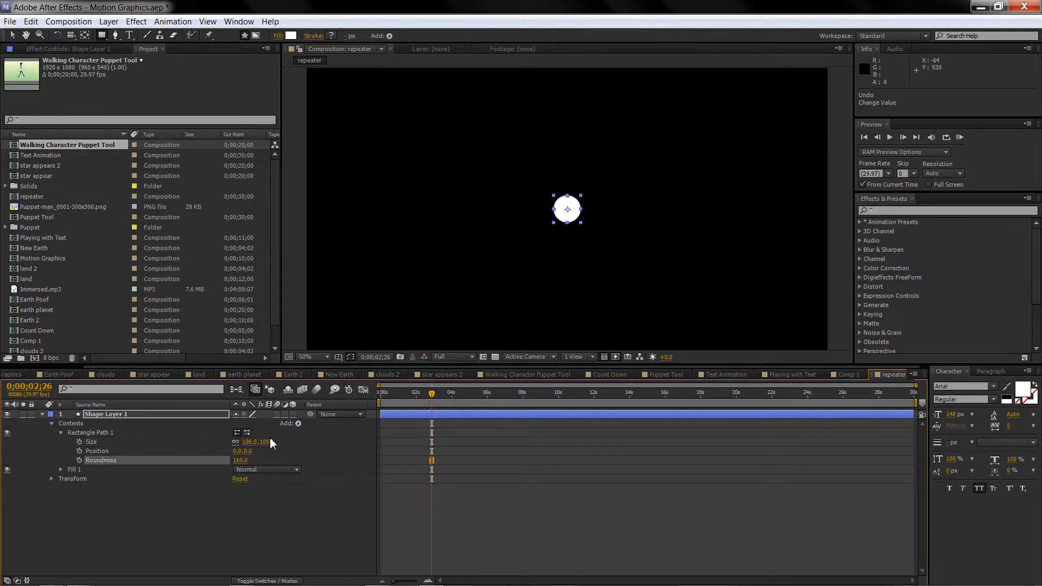
Step: Unlink the rectangle path's size proportions, try changing one dimension alone, and keep the size at 100 by 100
click(236, 446)
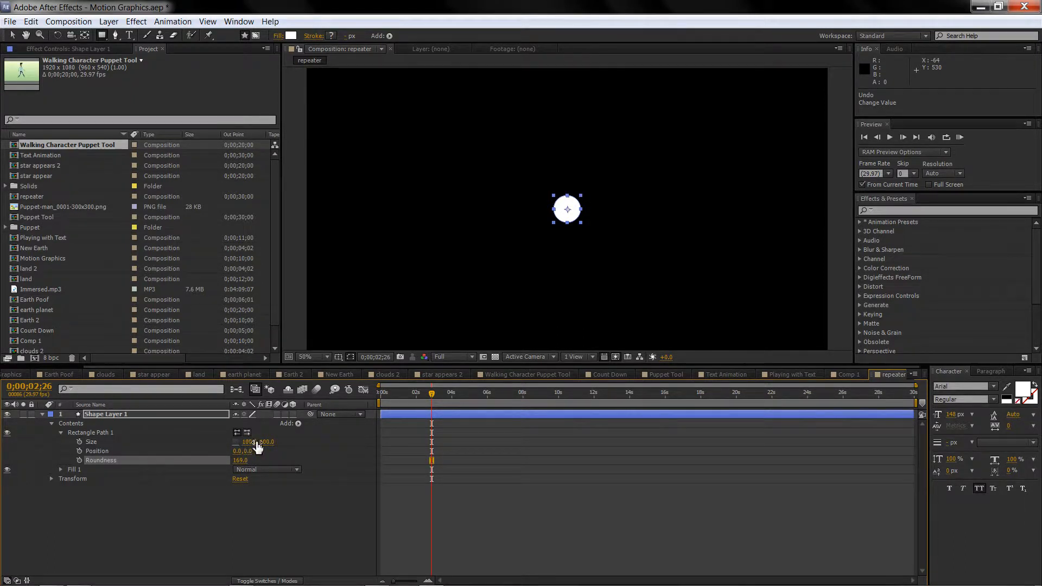
mouse_move(266, 442)
mouse_down()
mouse_move(321, 446)
mouse_move(214, 437)
mouse_move(255, 445)
mouse_up()
click(52, 425)
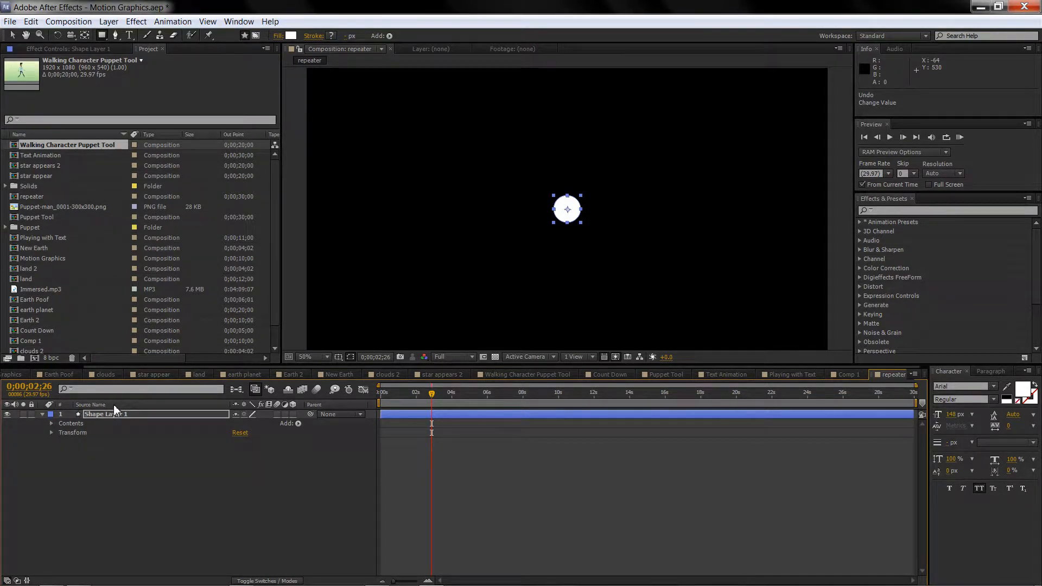
click(51, 424)
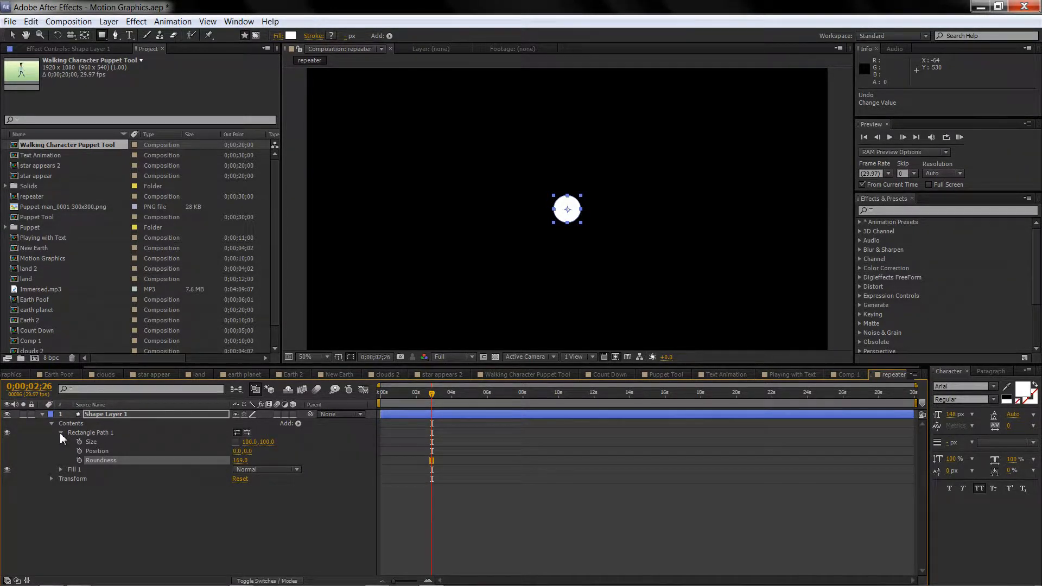
click(59, 432)
Step: Add an empty group to the shape layer's contents
click(96, 434)
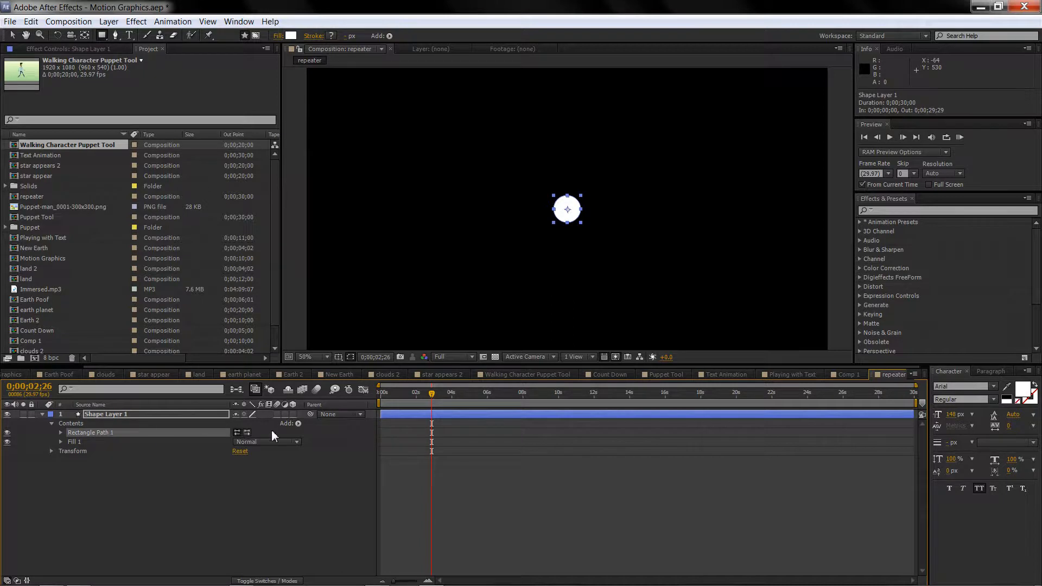
click(298, 423)
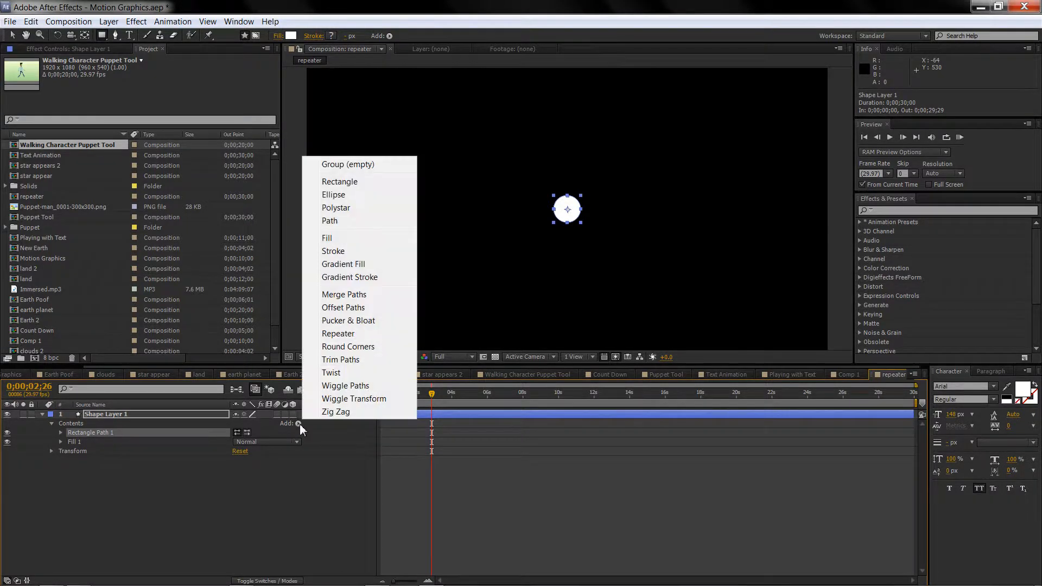
click(348, 165)
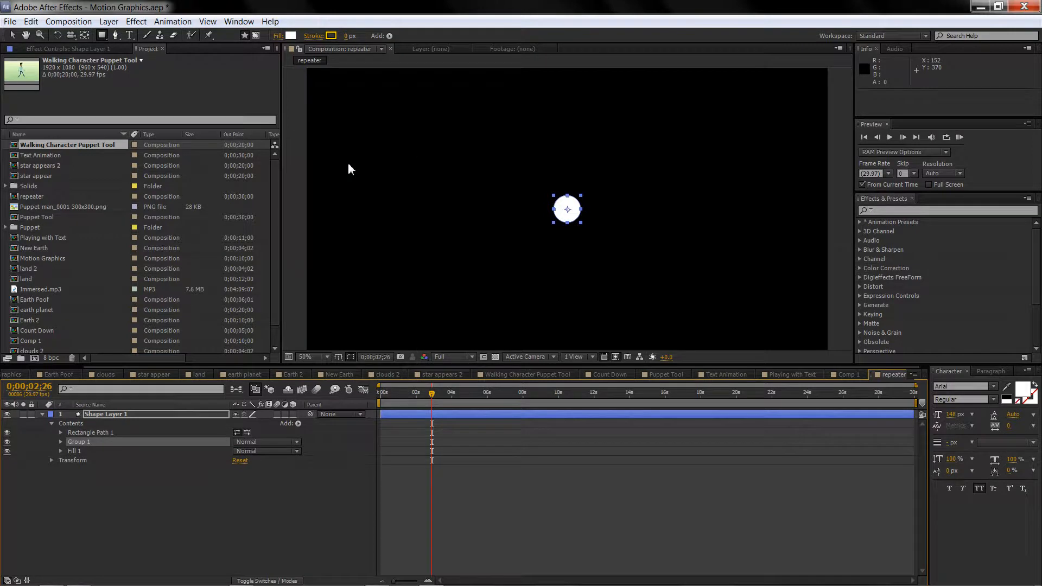
click(60, 442)
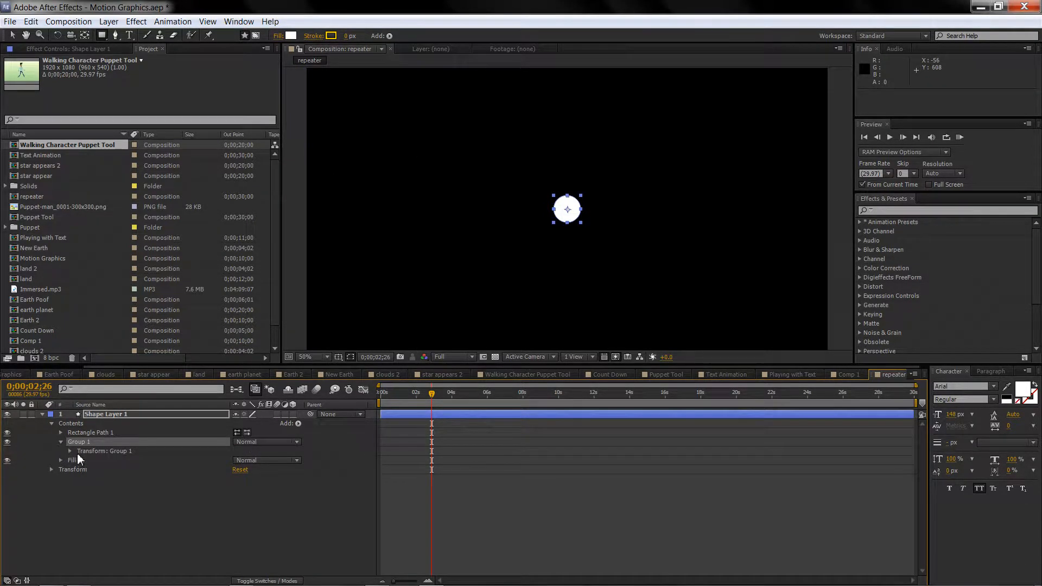
click(62, 442)
Step: Move the fill and the rectangle path into Group 1, with the path placed above the fill
click(61, 433)
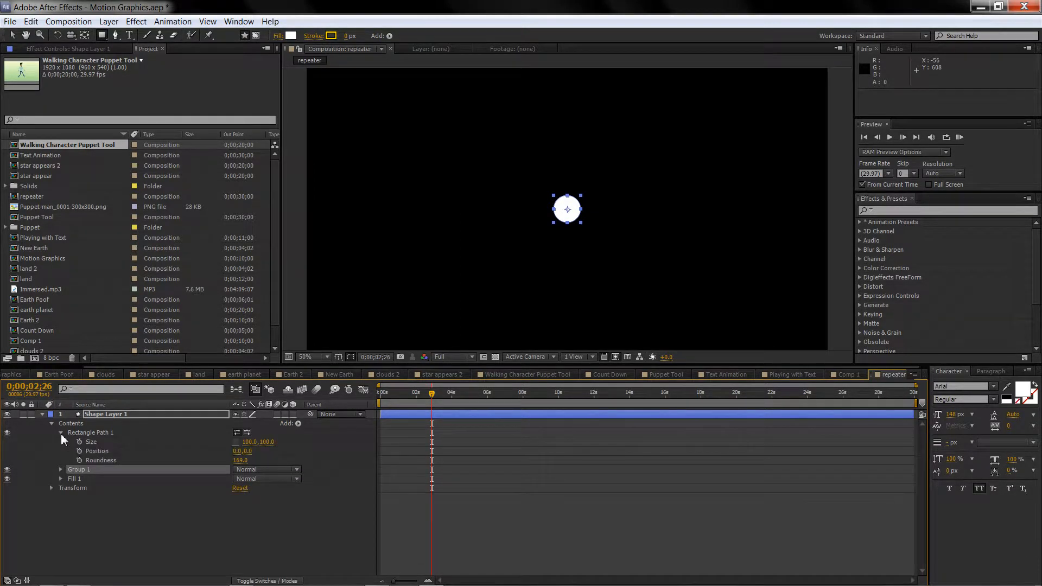
drag(73, 476, 84, 437)
click(60, 433)
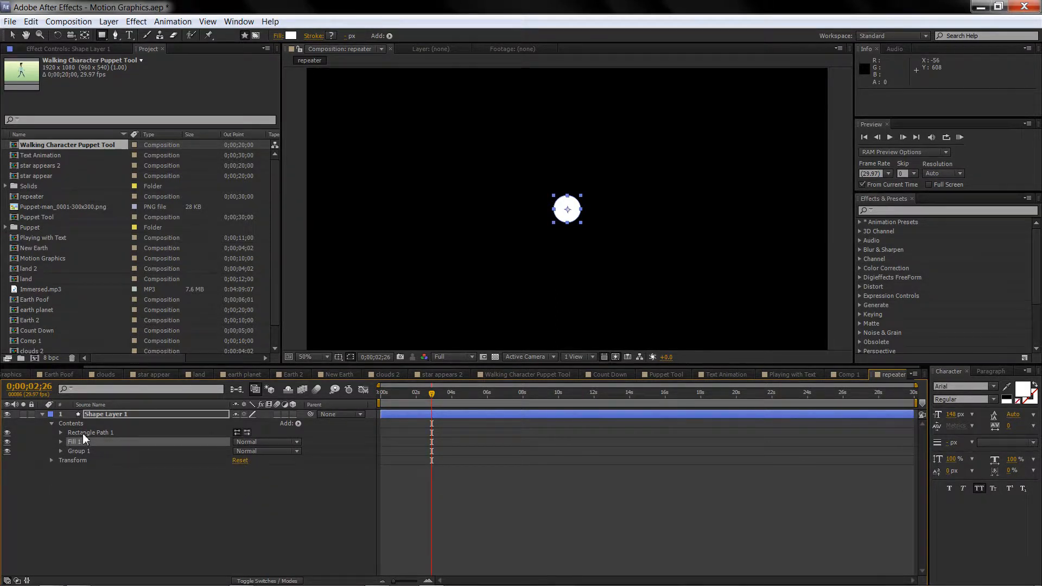
mouse_move(83, 442)
mouse_down()
mouse_move(86, 450)
mouse_move(89, 442)
mouse_up()
click(61, 433)
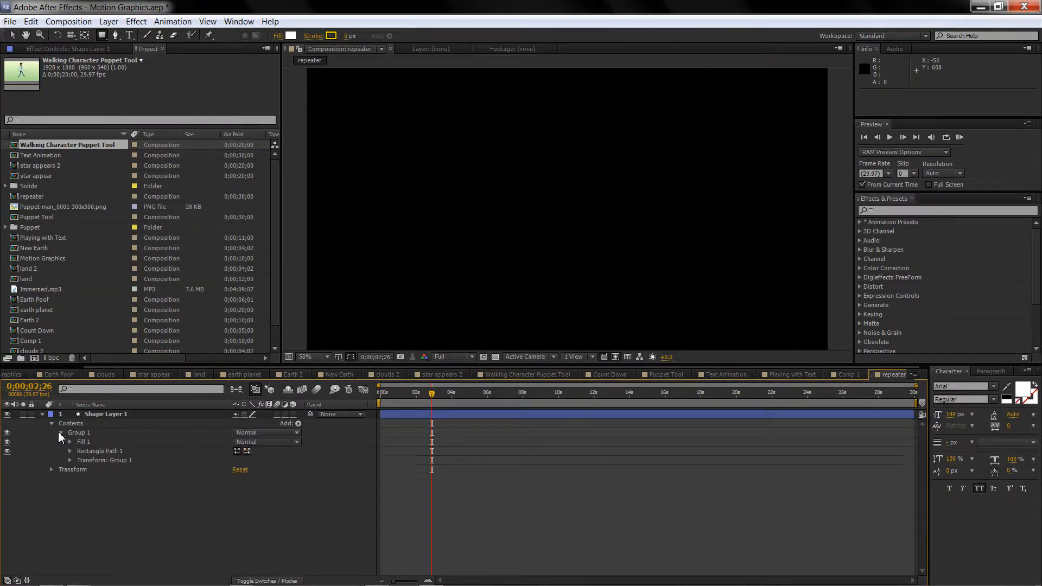
drag(89, 450, 94, 438)
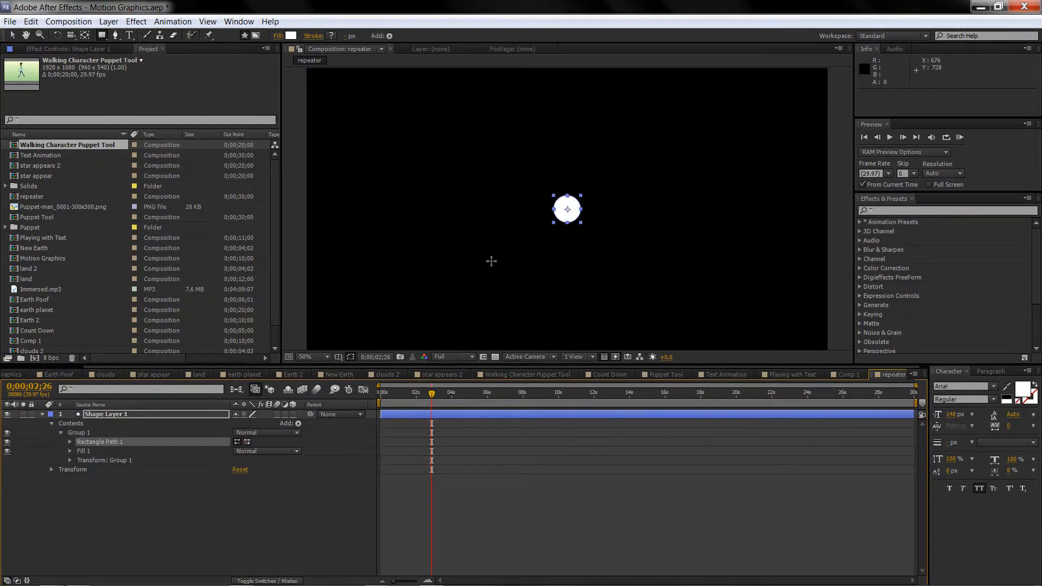
Step: Review the group's path, fill and transform properties, and add a Repeater to the shape layer's contents outside Group 1
key(period)
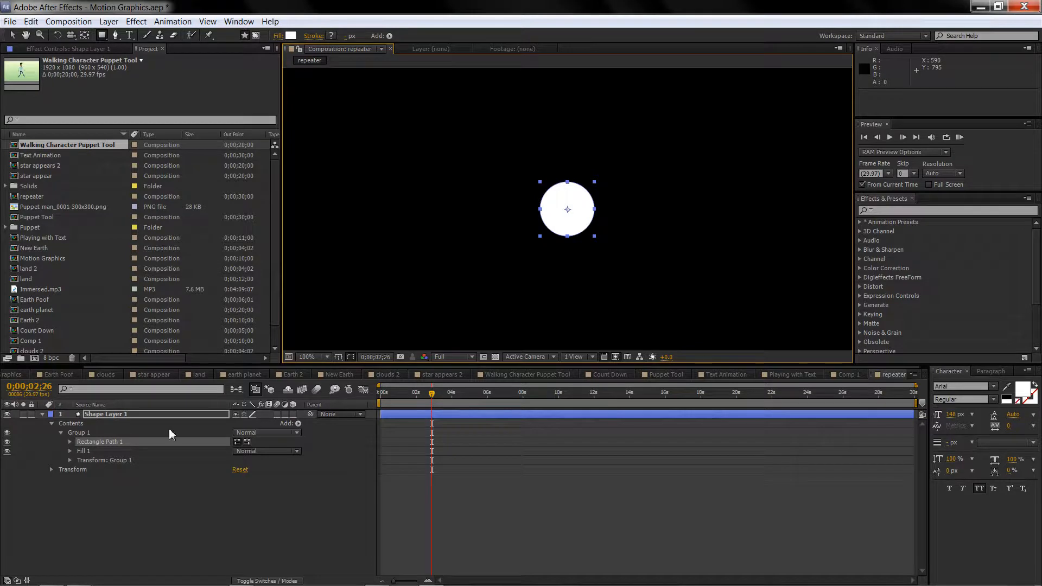
click(70, 442)
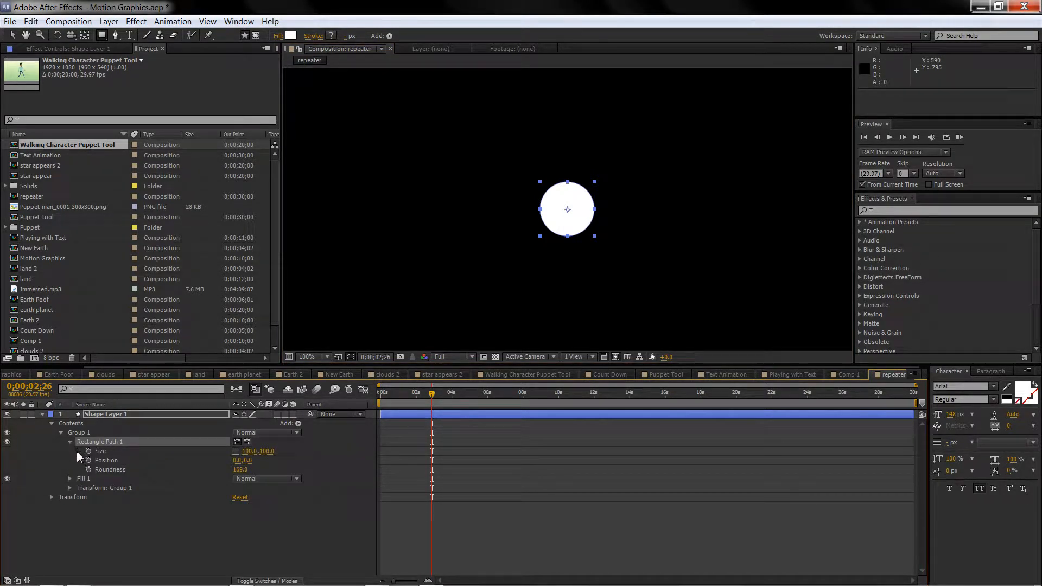
click(70, 479)
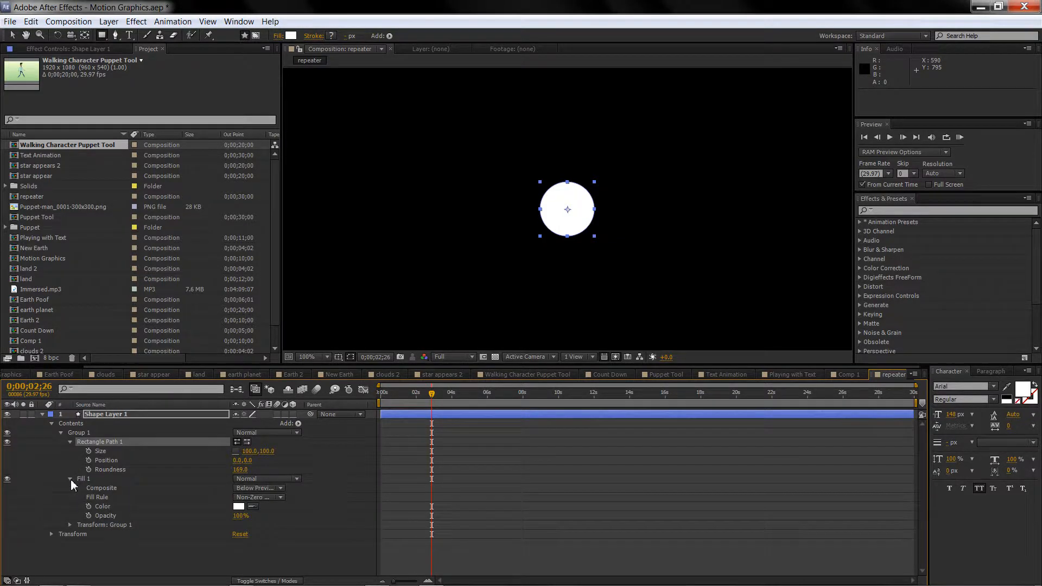
click(71, 480)
click(70, 489)
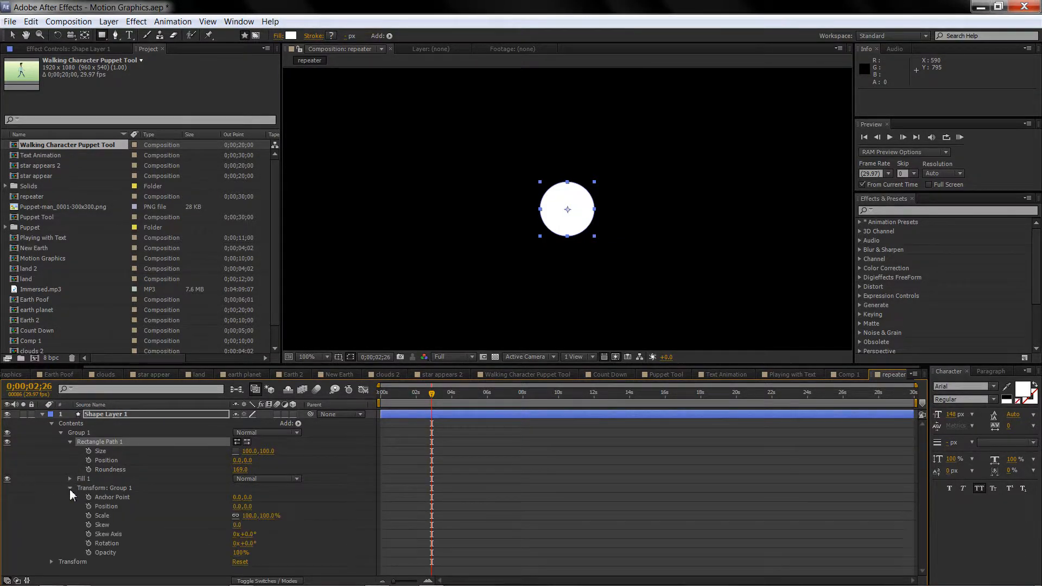
click(59, 432)
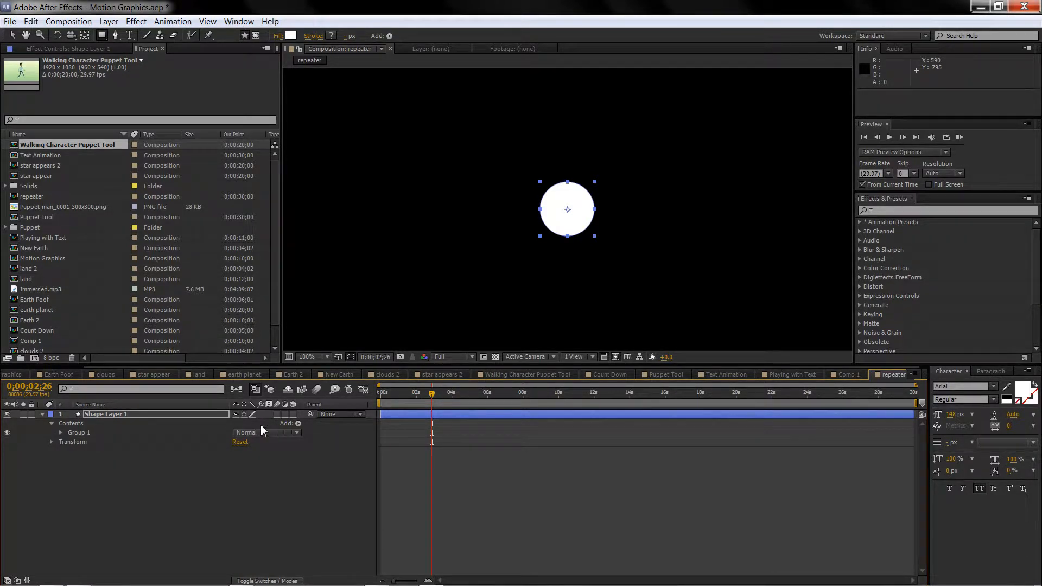
click(70, 424)
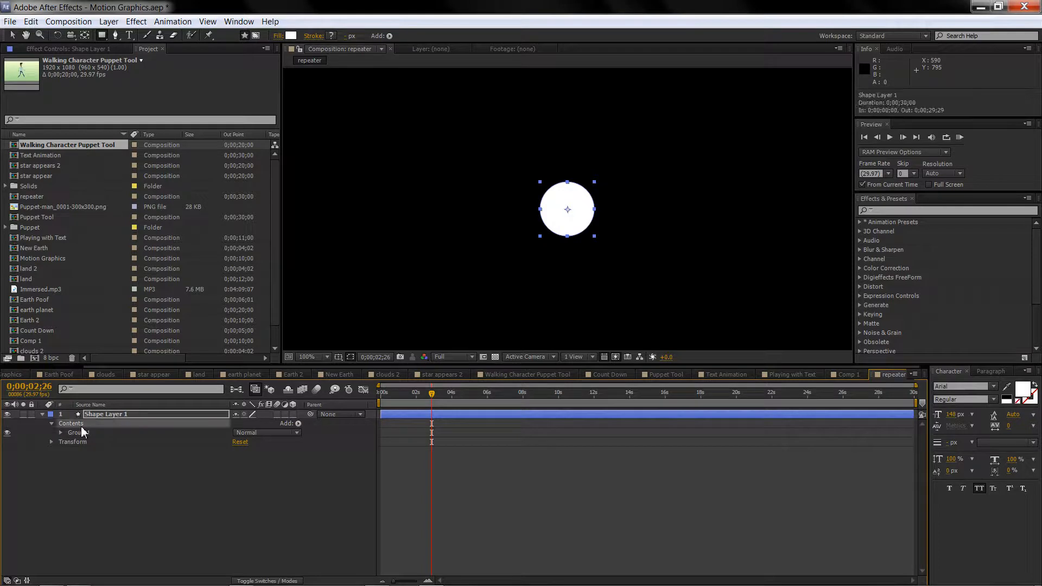
click(298, 423)
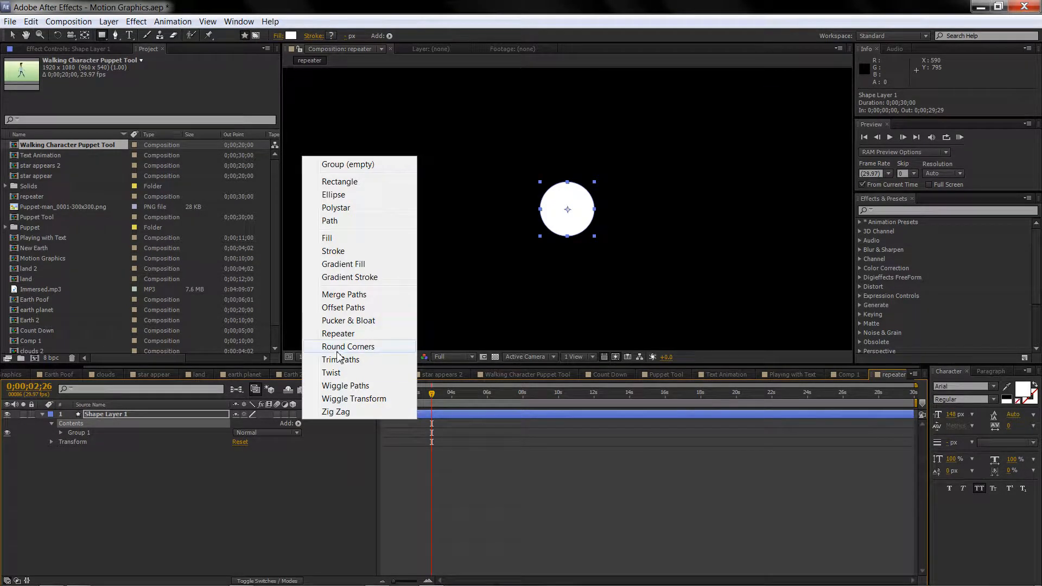
click(342, 334)
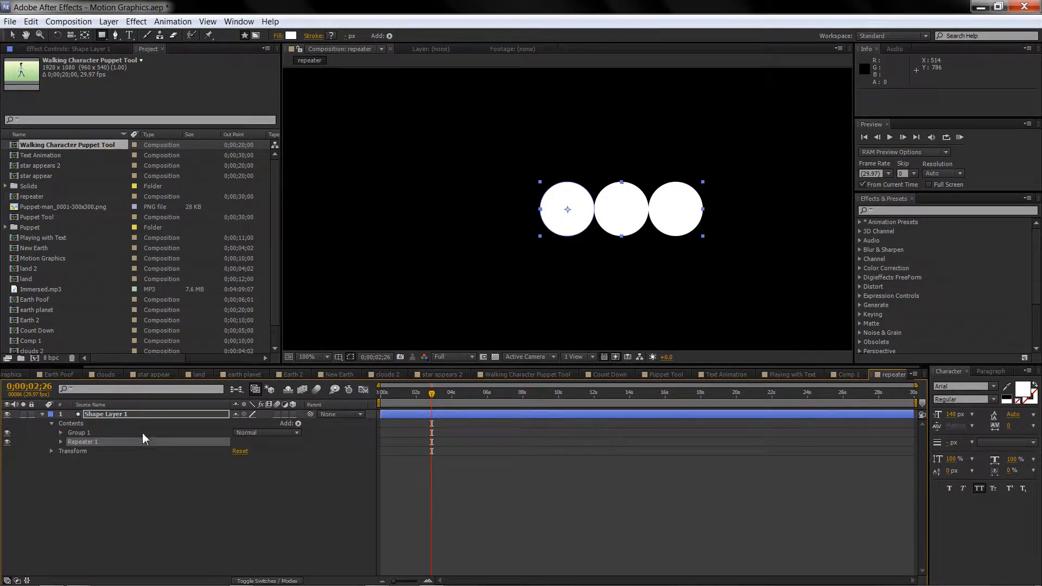
Step: Set the position in the repeater's transform to 0, 0 so the copies stack on the original circle
click(60, 442)
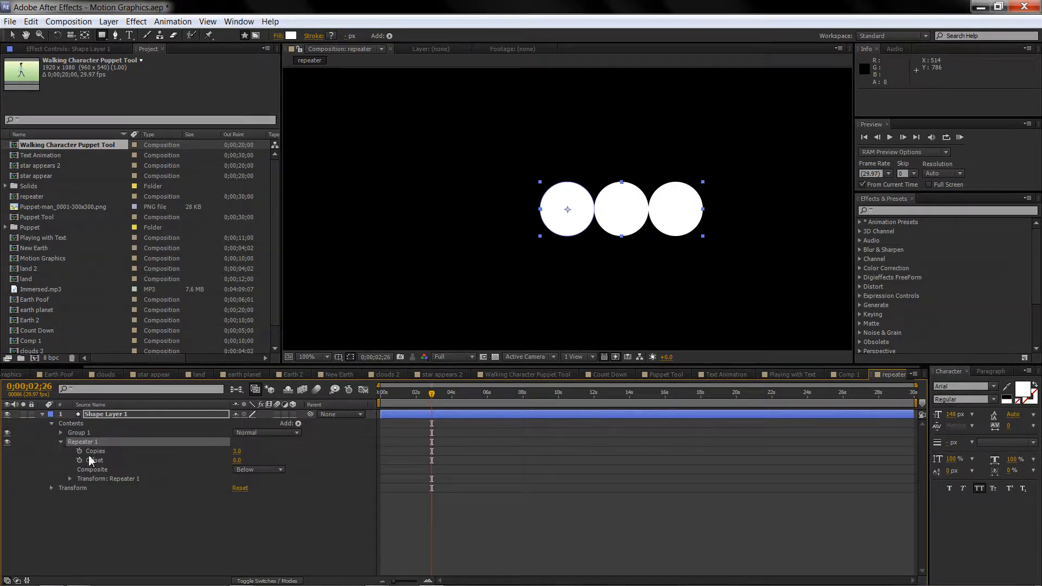
click(70, 479)
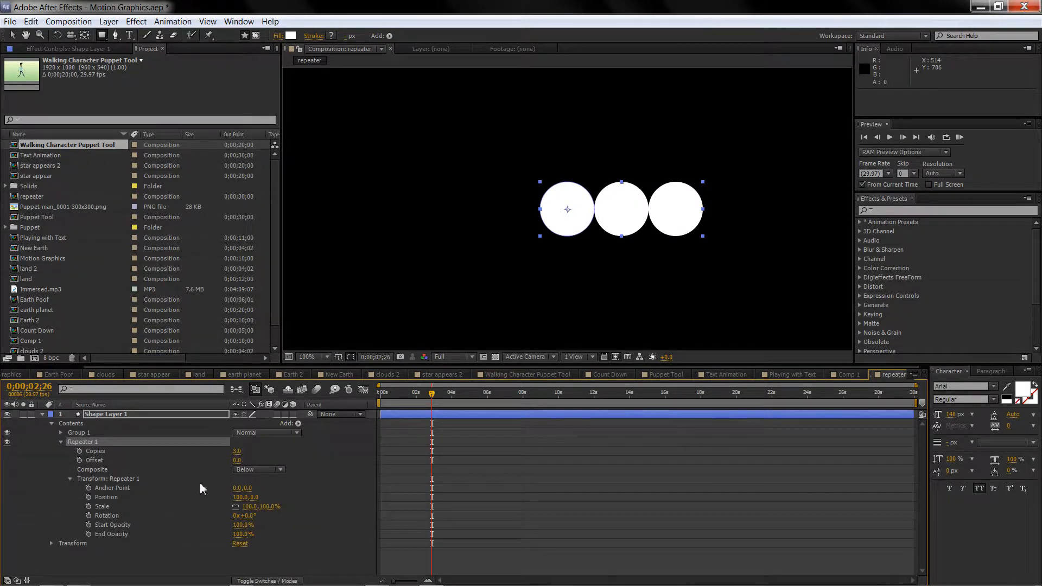
click(240, 497)
text(0)
key(Return)
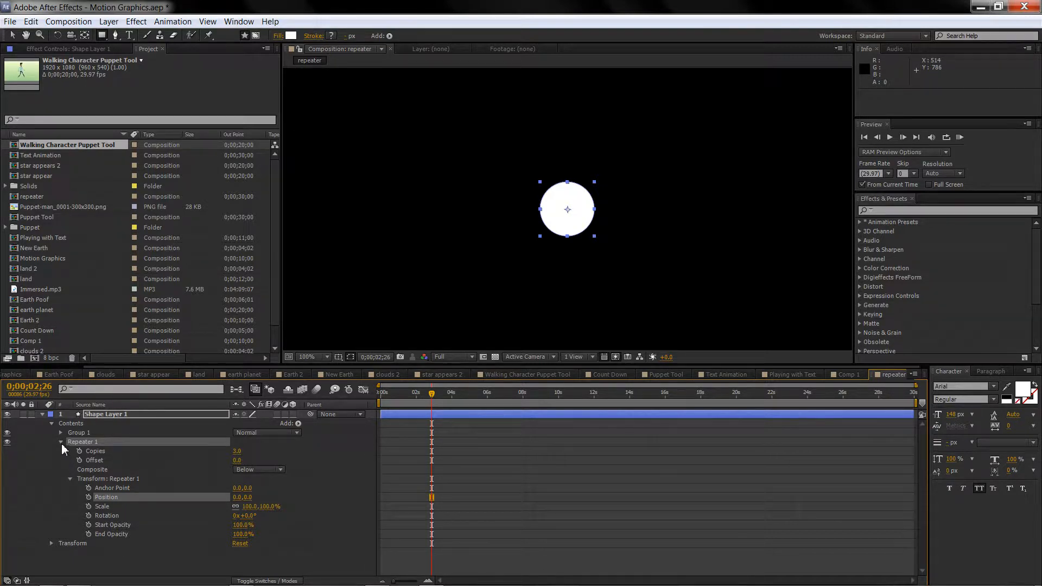
click(69, 478)
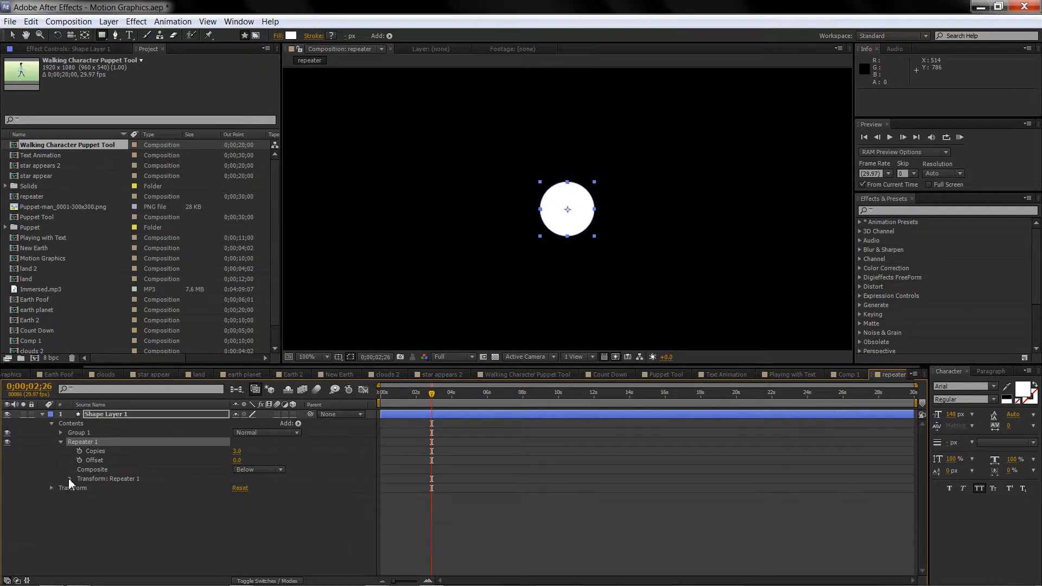
click(60, 443)
Step: Try changing the vertical position of the rectangle path inside Group 1, and undo the change
click(60, 437)
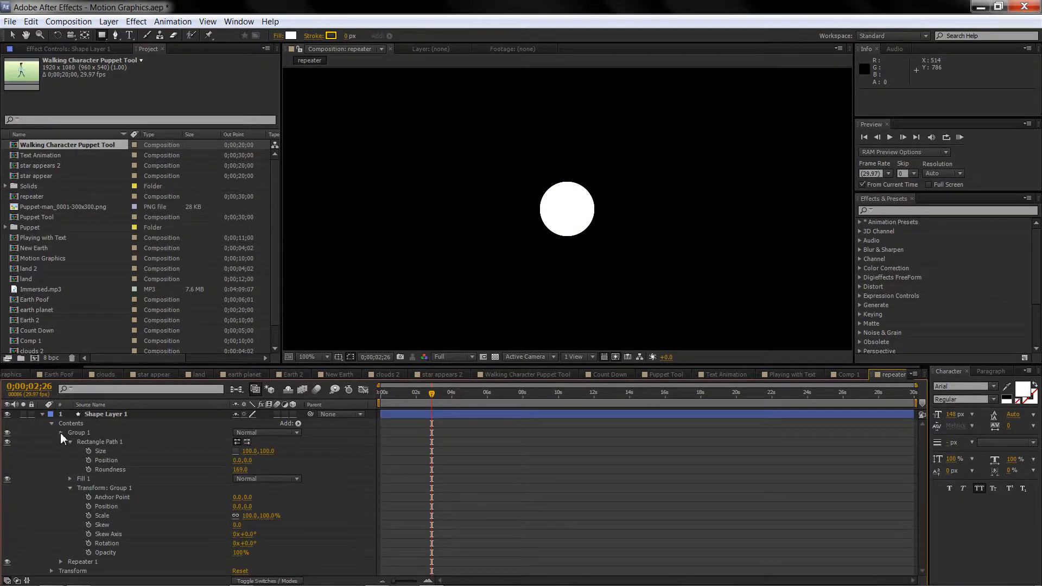
click(61, 433)
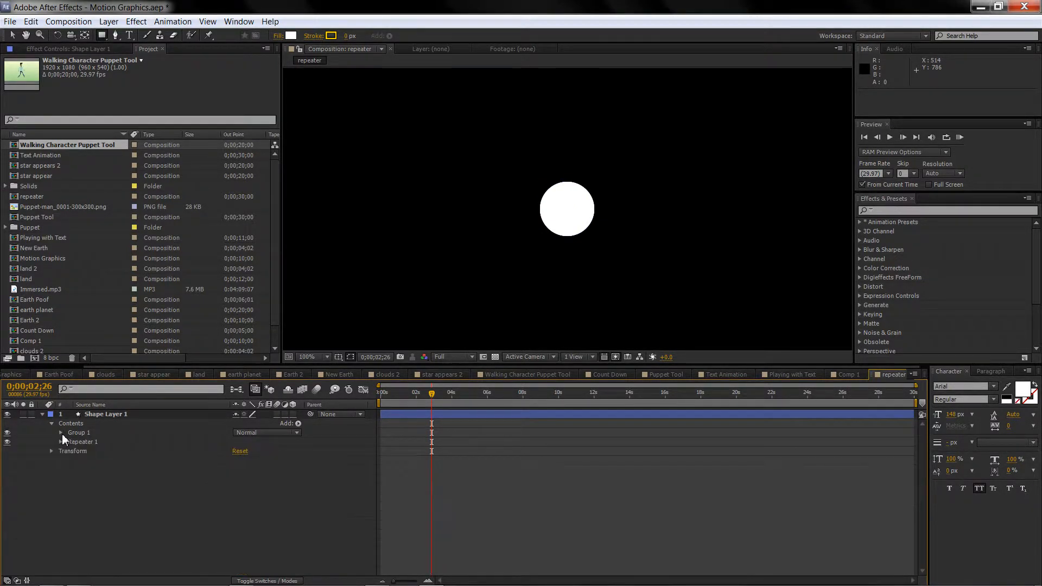
click(61, 433)
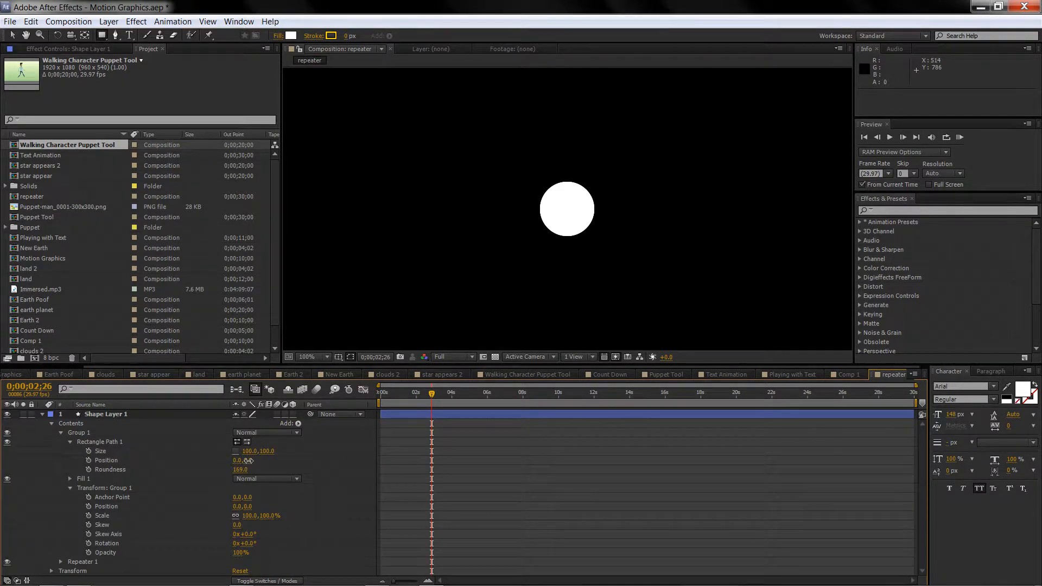
drag(246, 460, 261, 460)
key(ctrl+z)
click(61, 433)
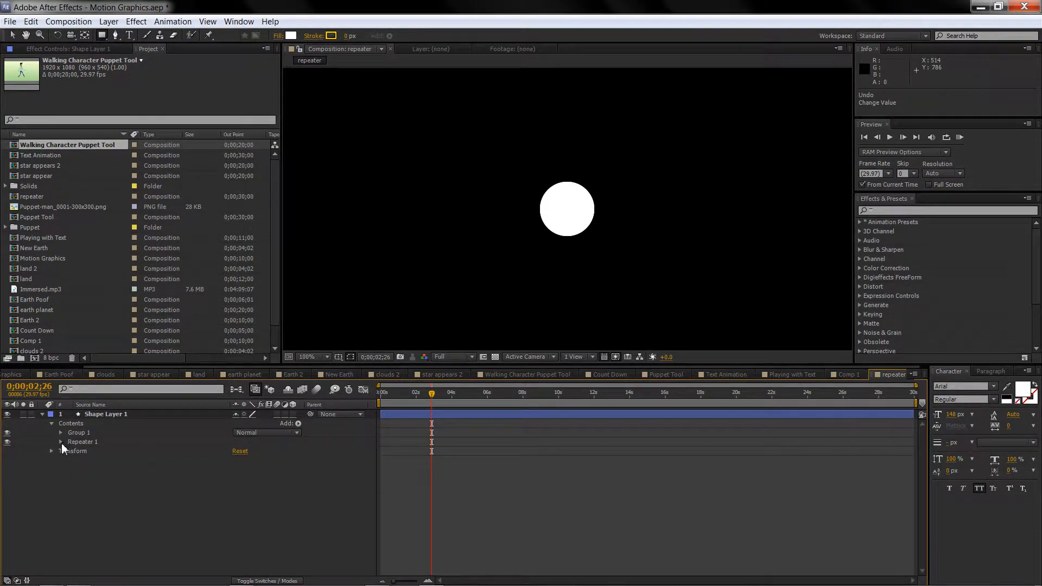
Step: Try offsetting the repeater's copies vertically with a transform position of about 0, 20, and undo it
click(60, 442)
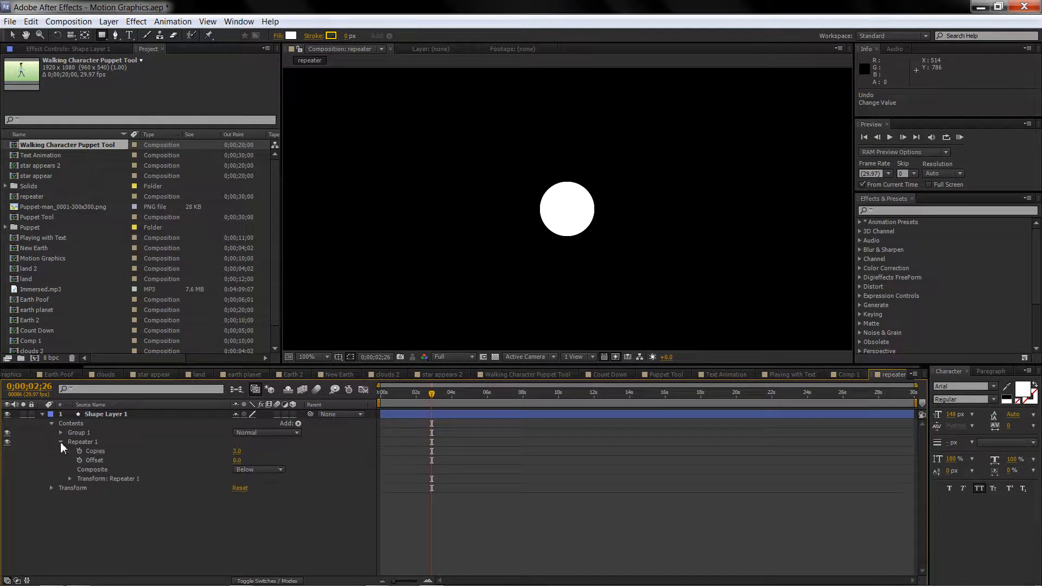
click(69, 478)
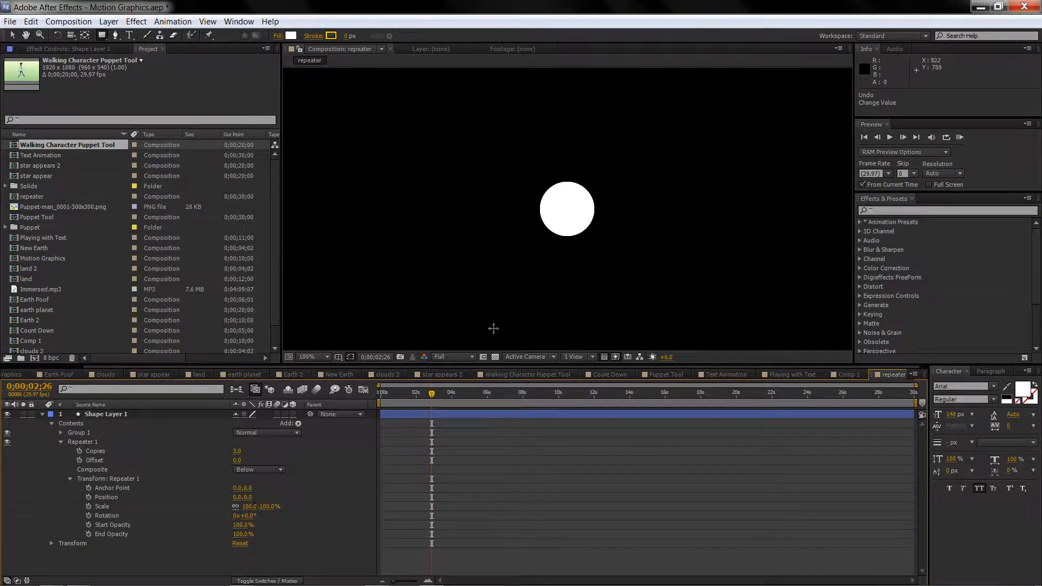
click(127, 414)
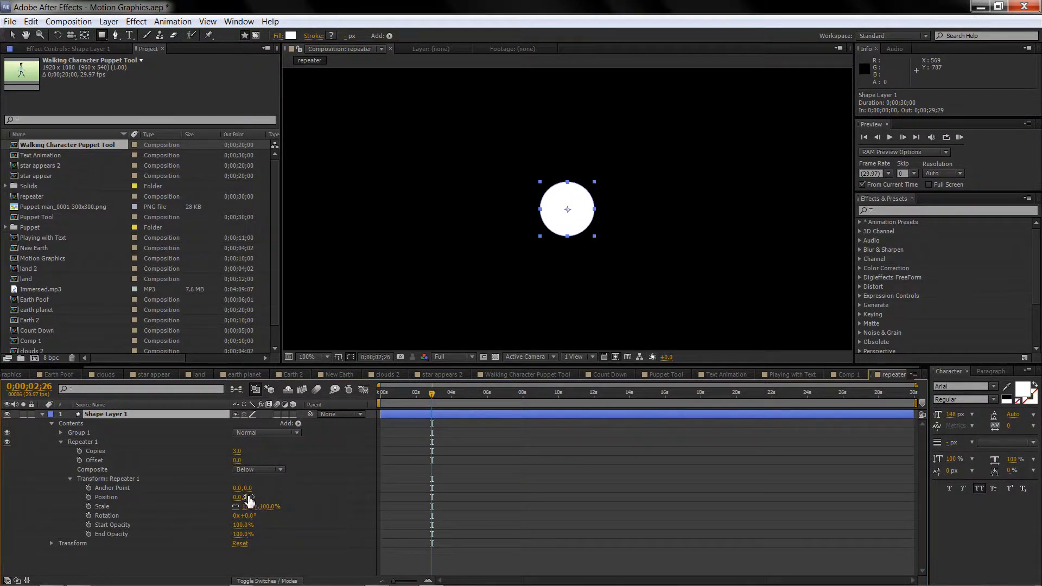
drag(249, 497, 265, 495)
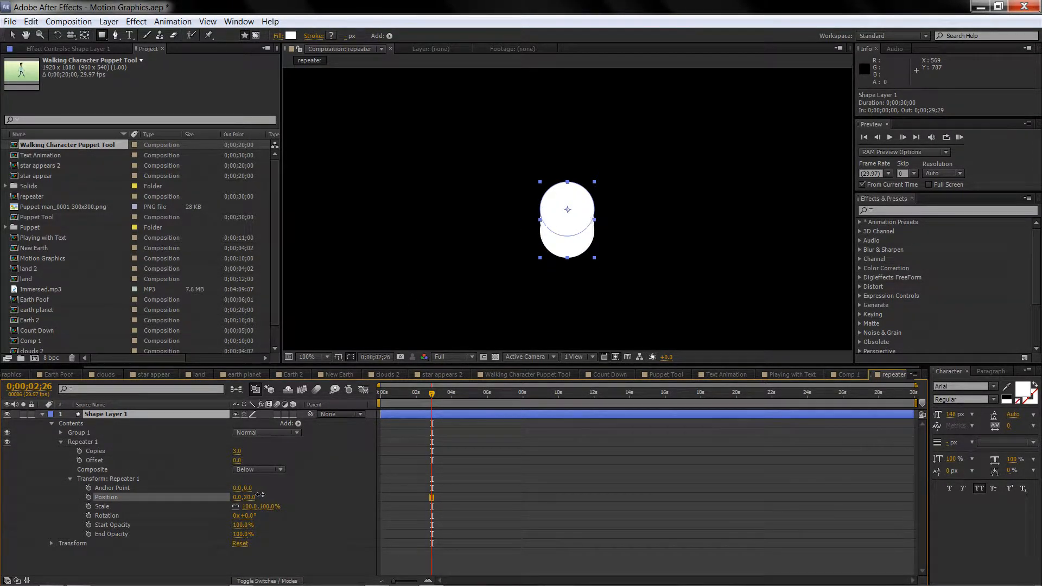
key(ctrl+z)
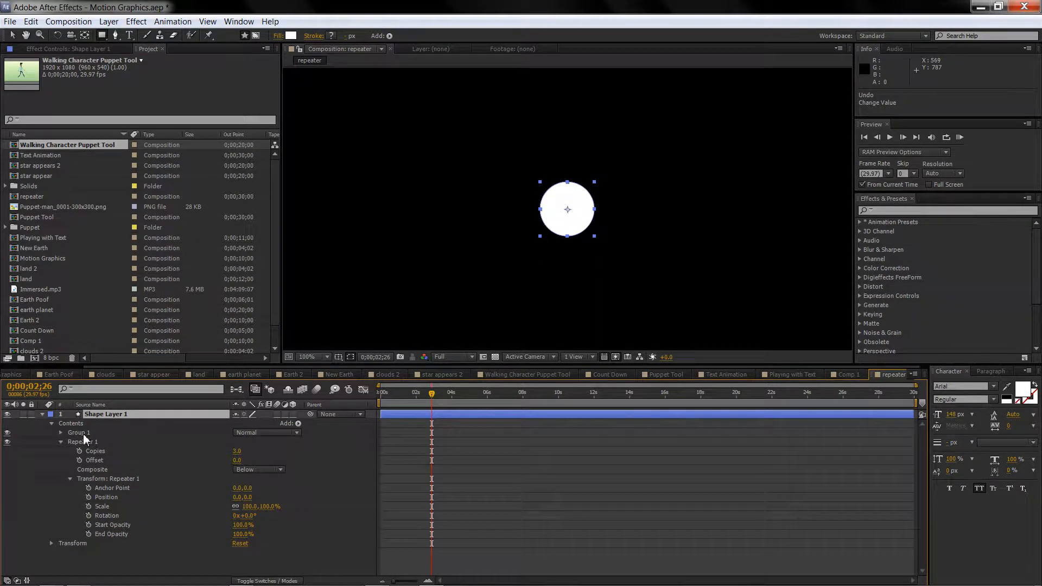
Step: Set the anchor point in Group 1's transform to 0, 166, moving the circle above the layer's centre
click(61, 438)
click(61, 440)
click(61, 433)
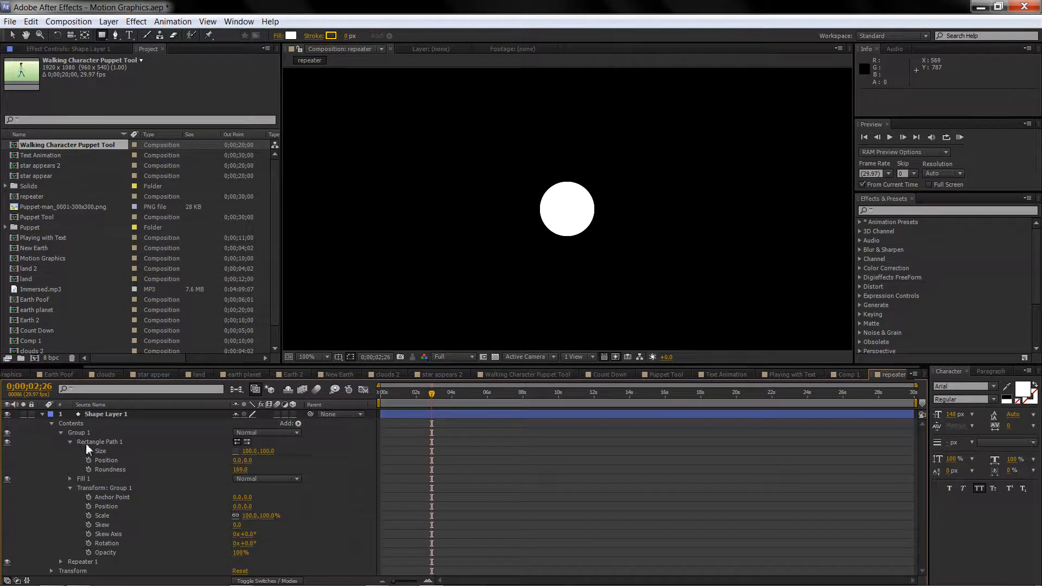
click(61, 432)
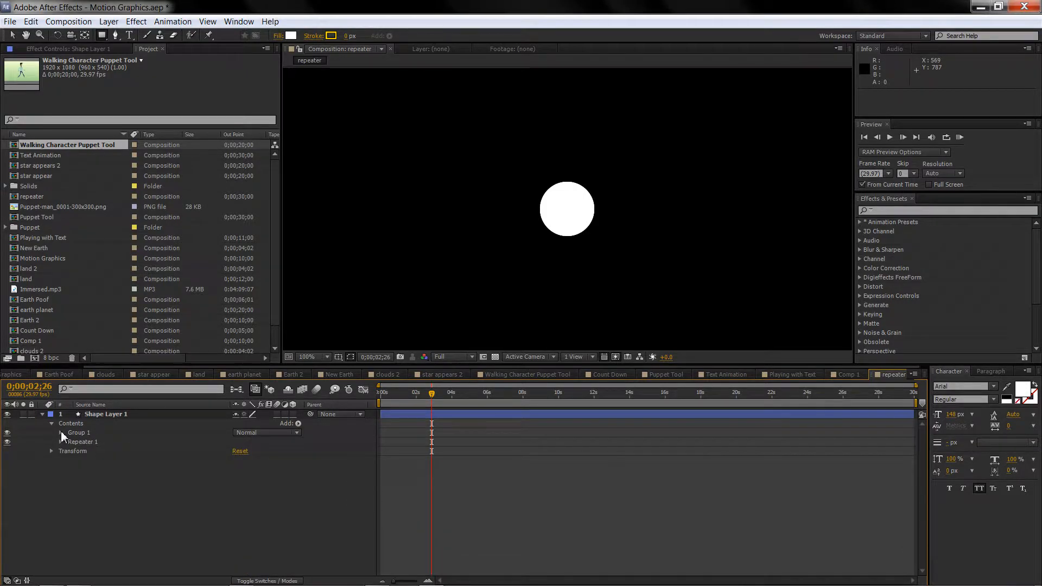
click(61, 433)
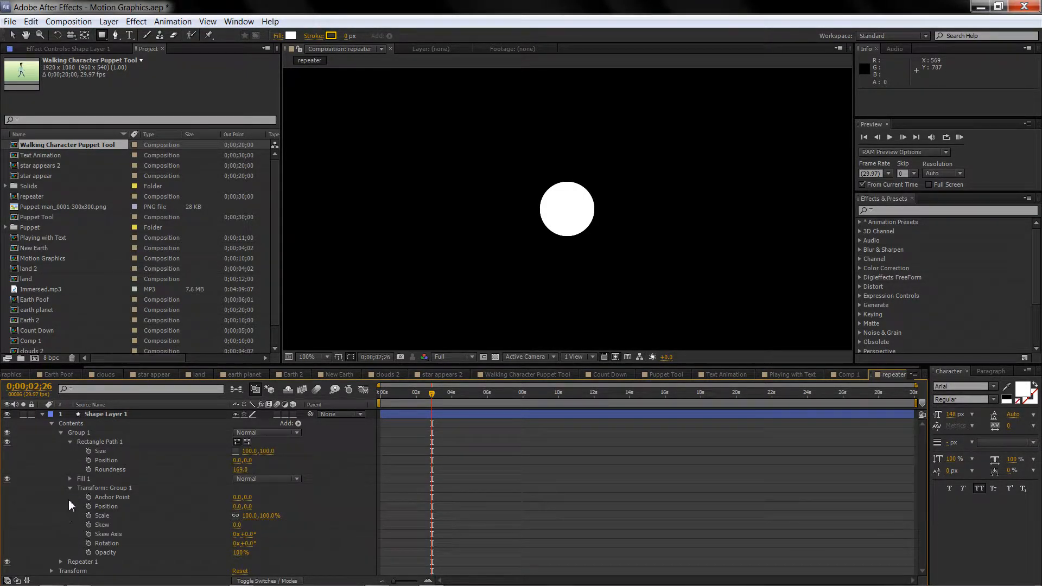
click(70, 442)
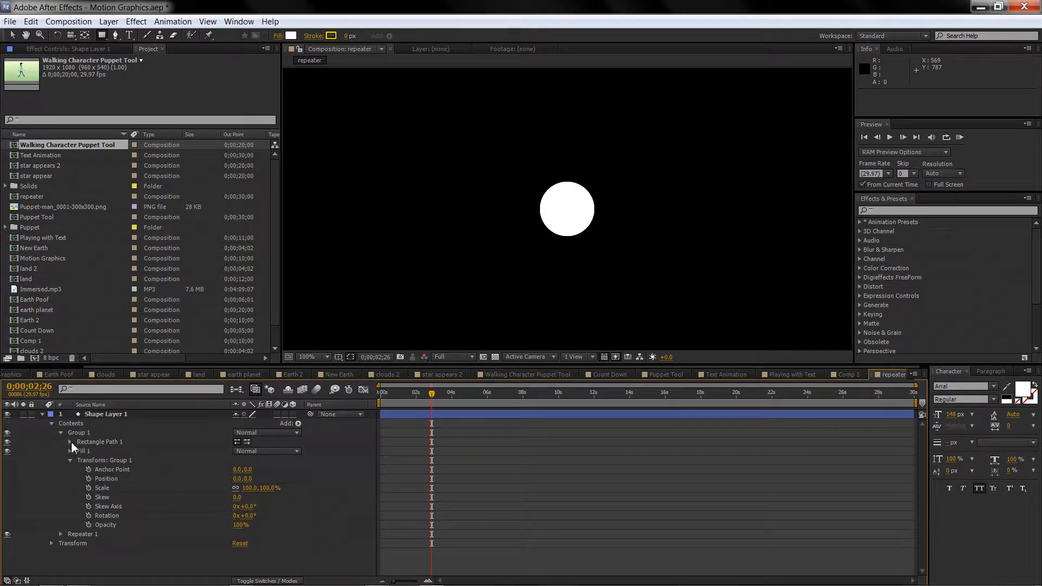
click(70, 460)
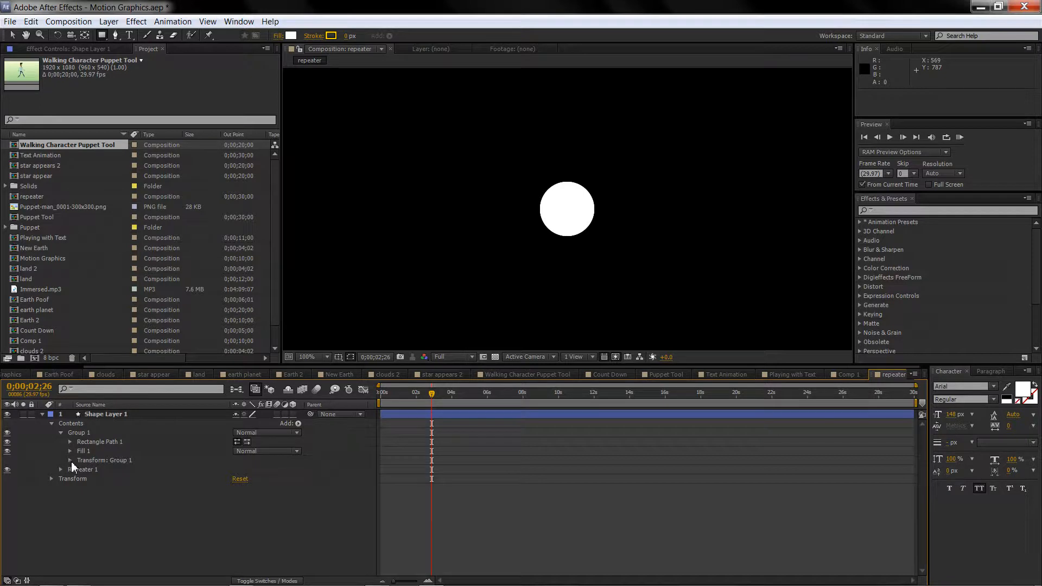
click(70, 460)
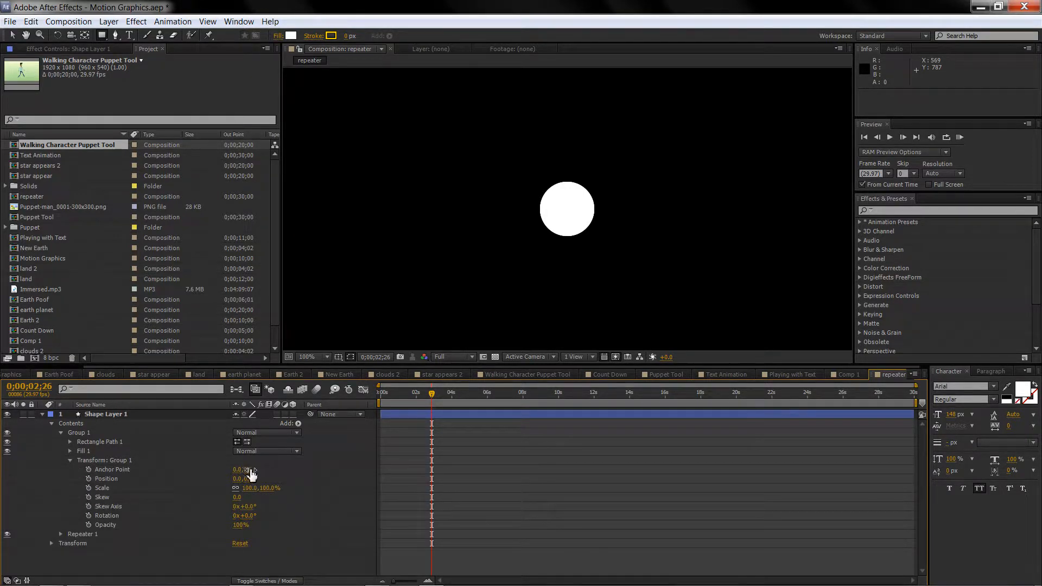
drag(250, 469, 359, 452)
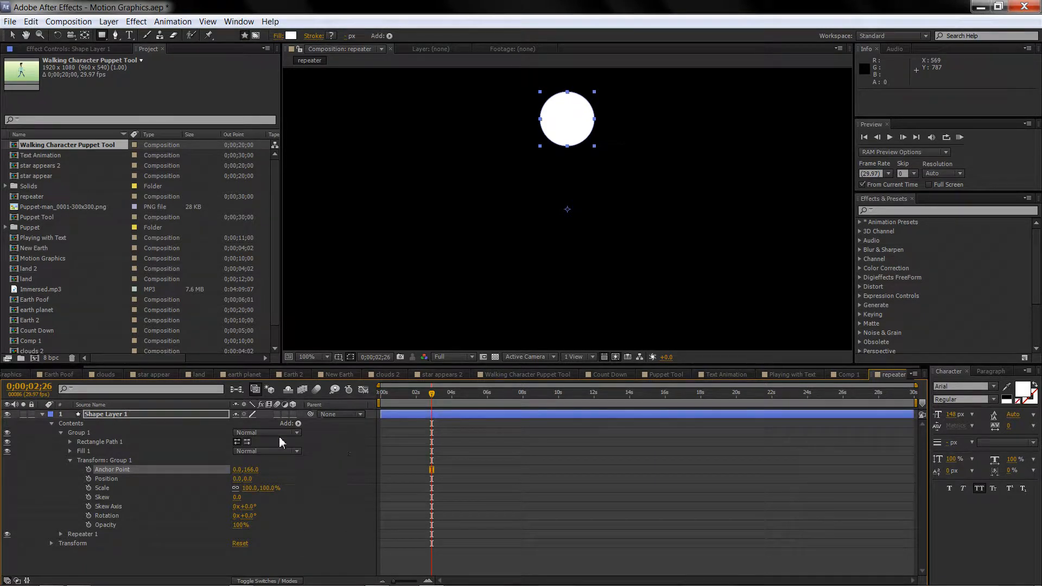
Step: Set the rotation in the repeater's transform to 49° to fan the copies around the layer's centre
click(61, 432)
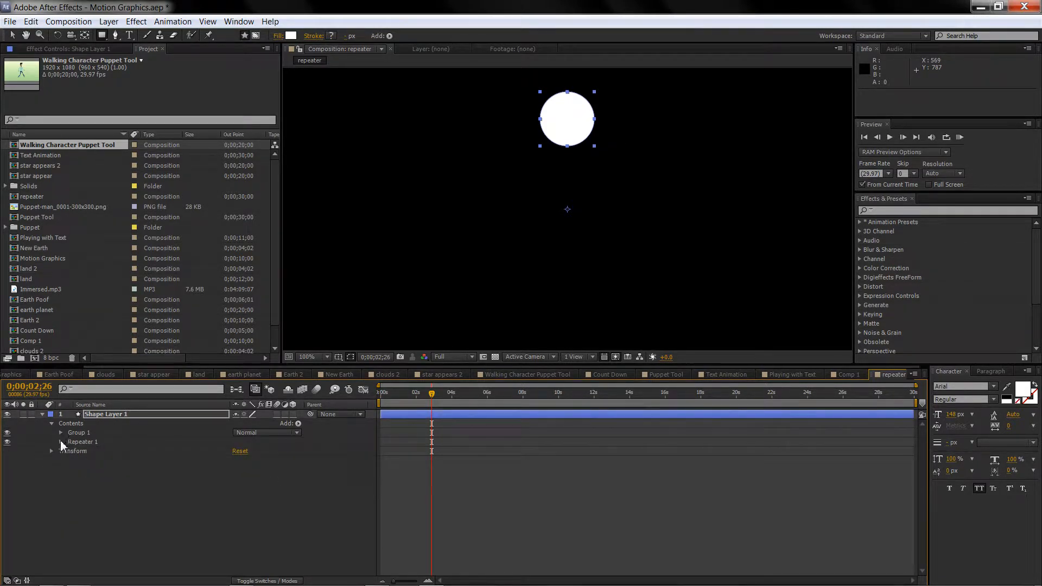
click(60, 442)
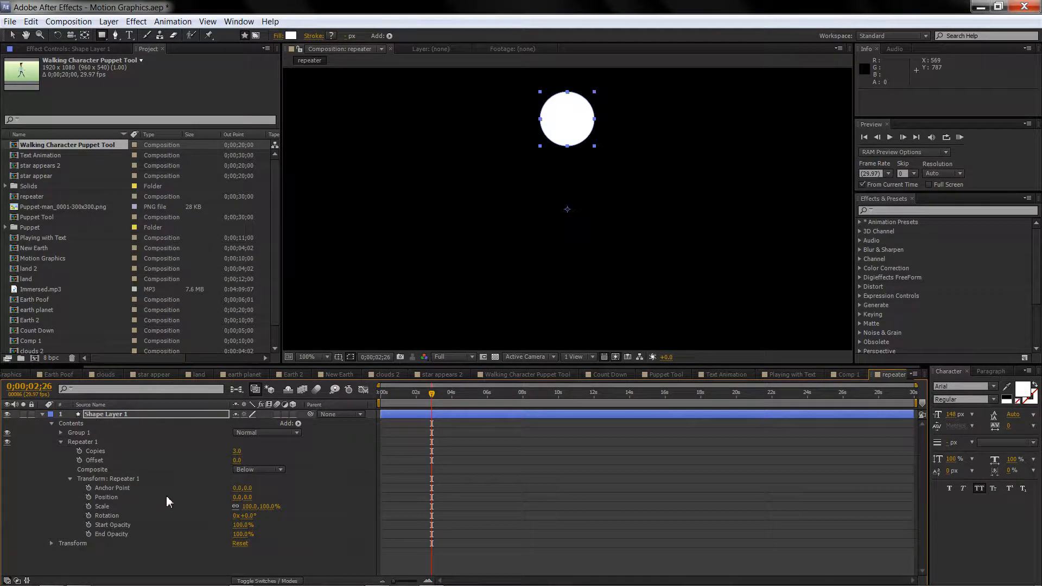
drag(245, 515, 279, 523)
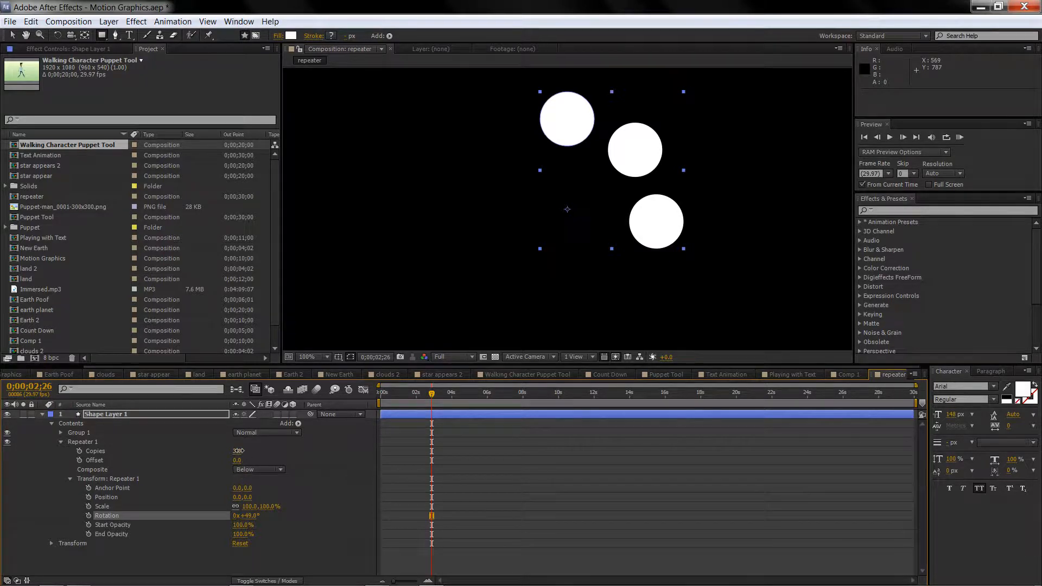
Step: Raise the repeater's number of copies to 9
drag(238, 451, 240, 450)
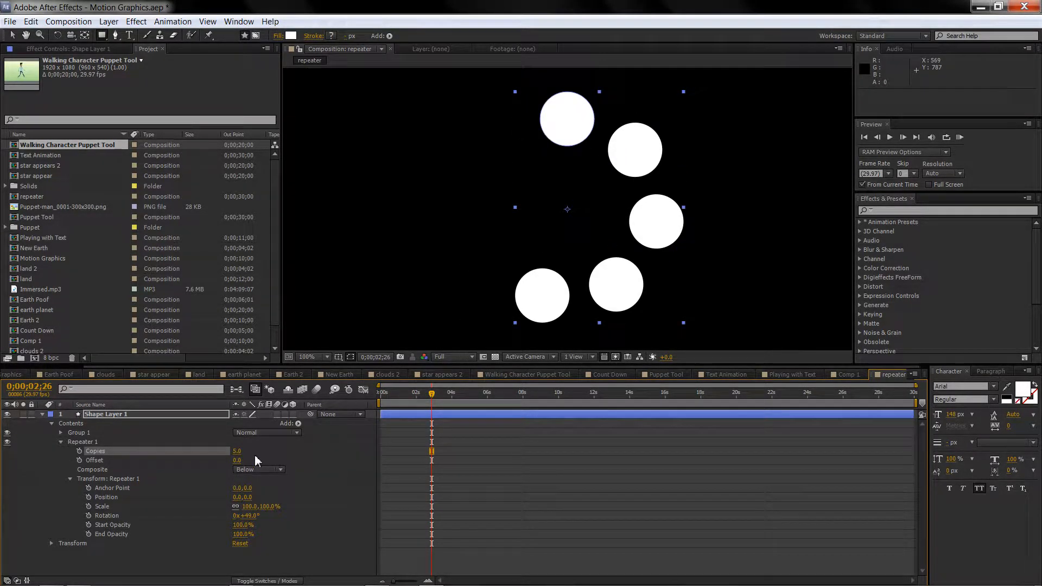
click(239, 451)
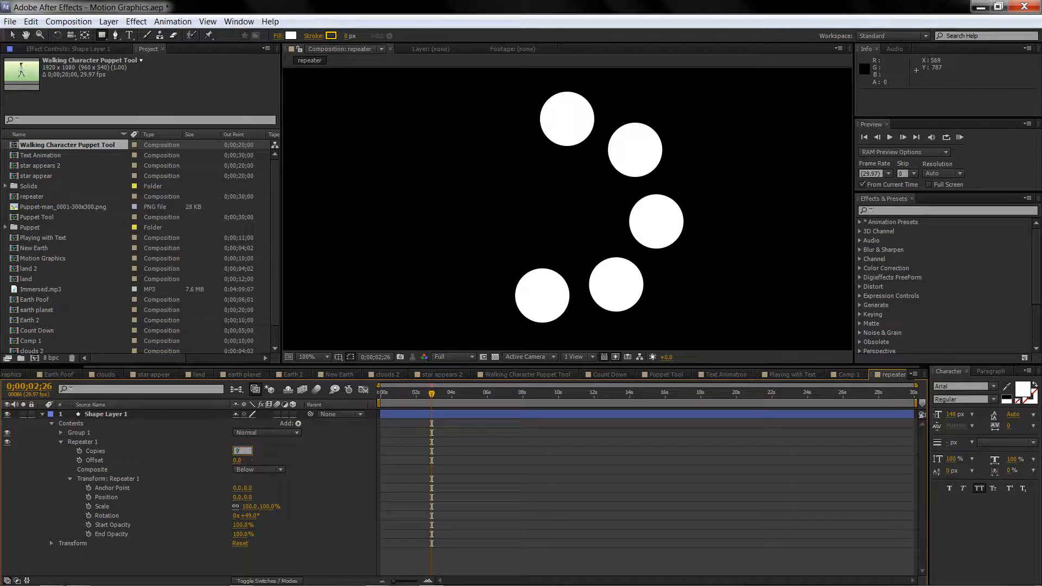
text(9)
key(Return)
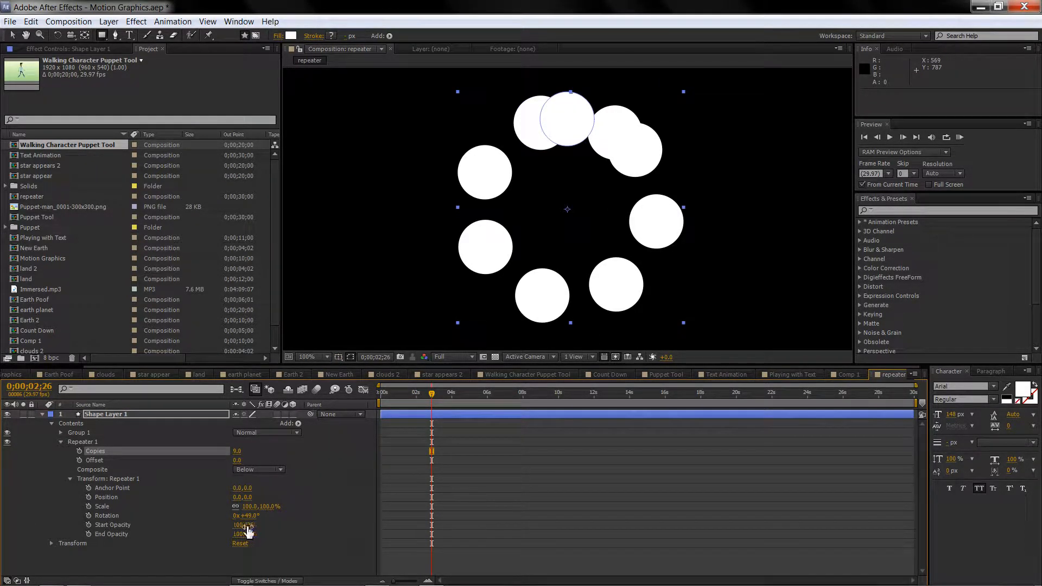
Step: Set the repeater's transform rotation to 39.9° to space the circles evenly, and move the current time to 0;00;00;00
drag(253, 519, 207, 520)
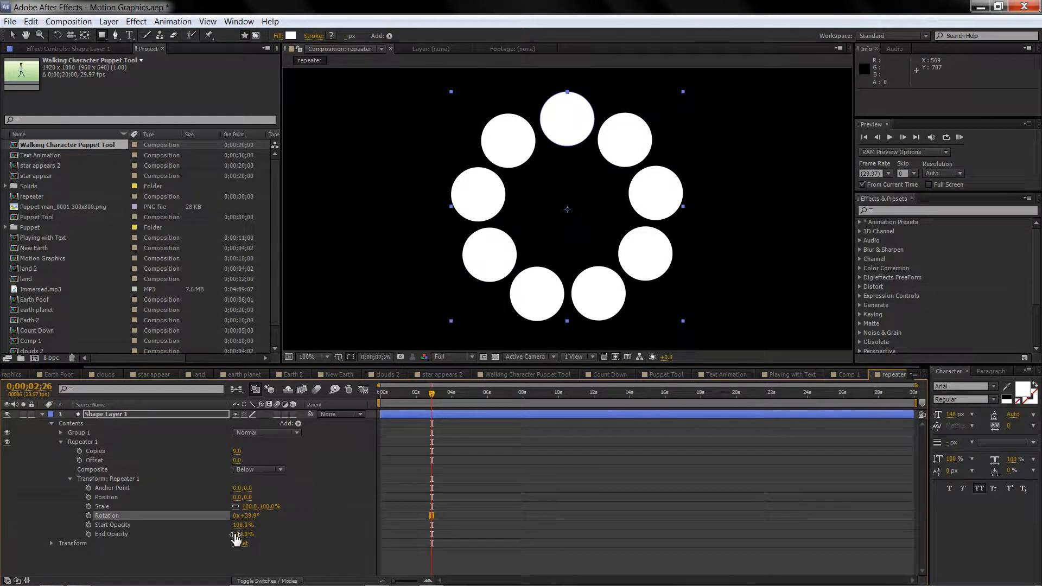
click(62, 442)
drag(432, 397, 380, 402)
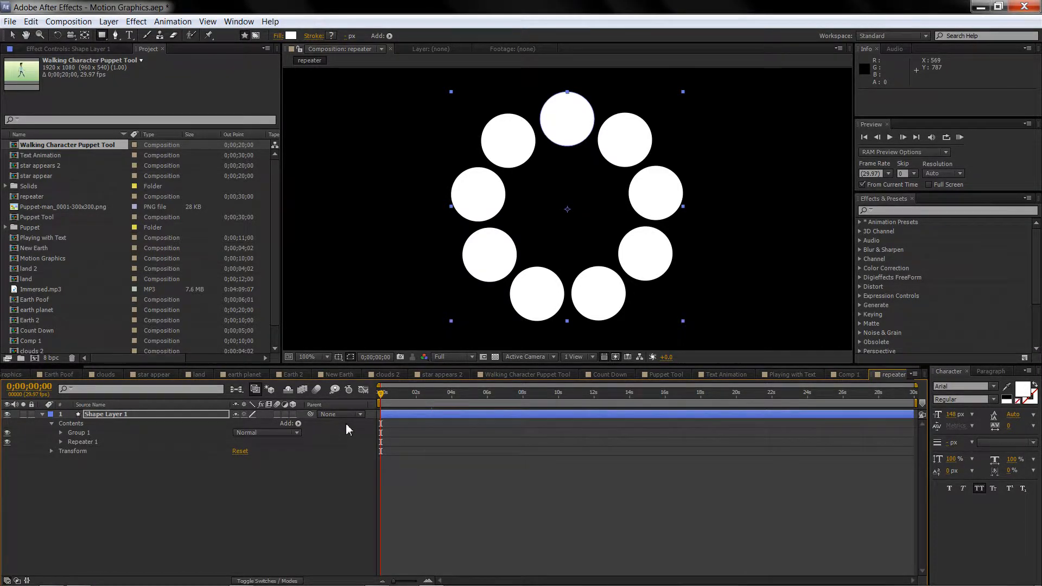
Step: Set the size of Group 1's rectangle path to 8 by 100, turning the circles into thin radial lines
click(52, 424)
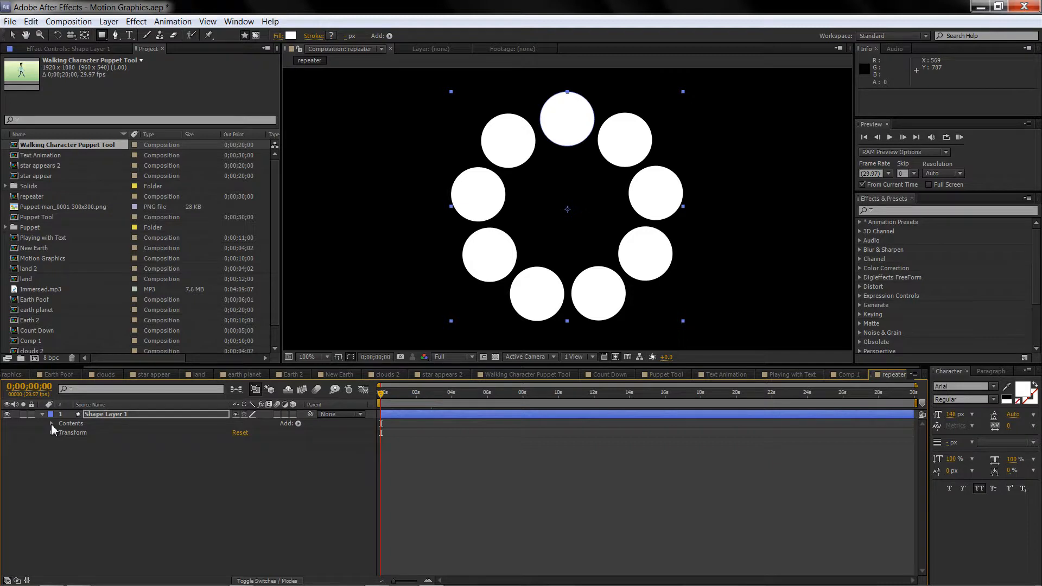
click(52, 424)
click(61, 433)
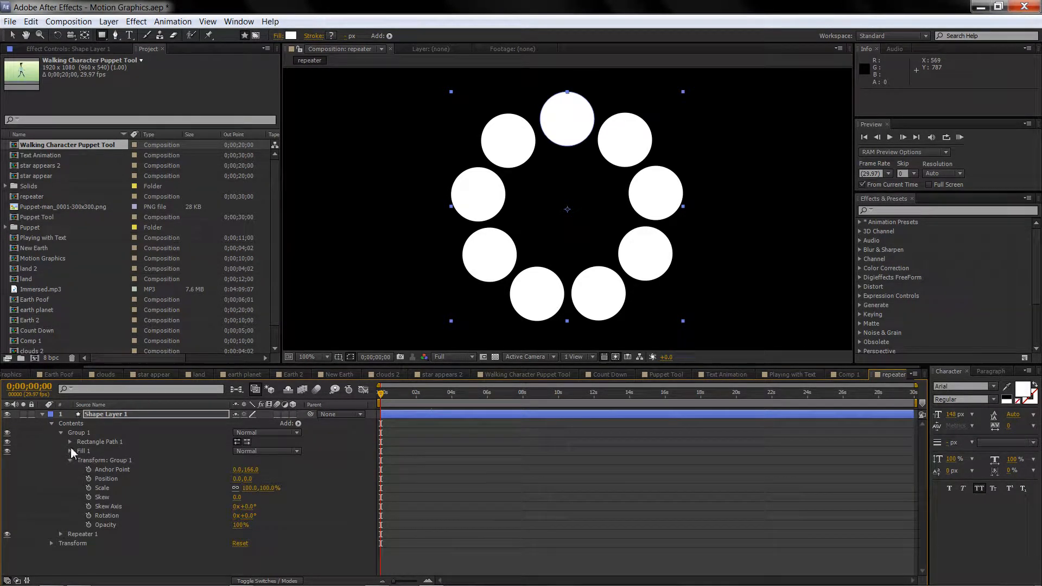
click(70, 442)
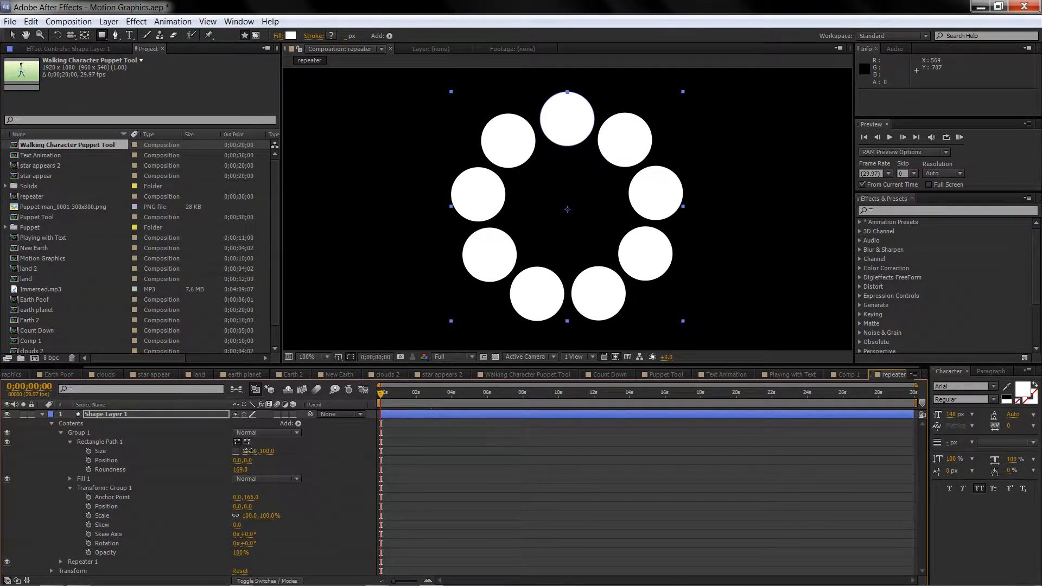
drag(247, 451, 214, 465)
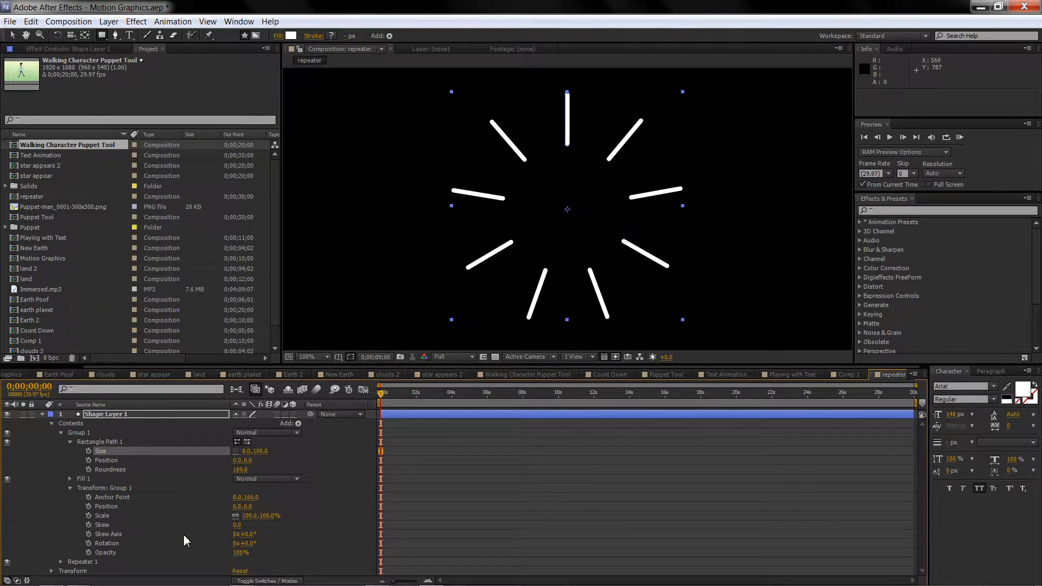
Step: Reduce the repeater's number of copies to 4.2
click(61, 561)
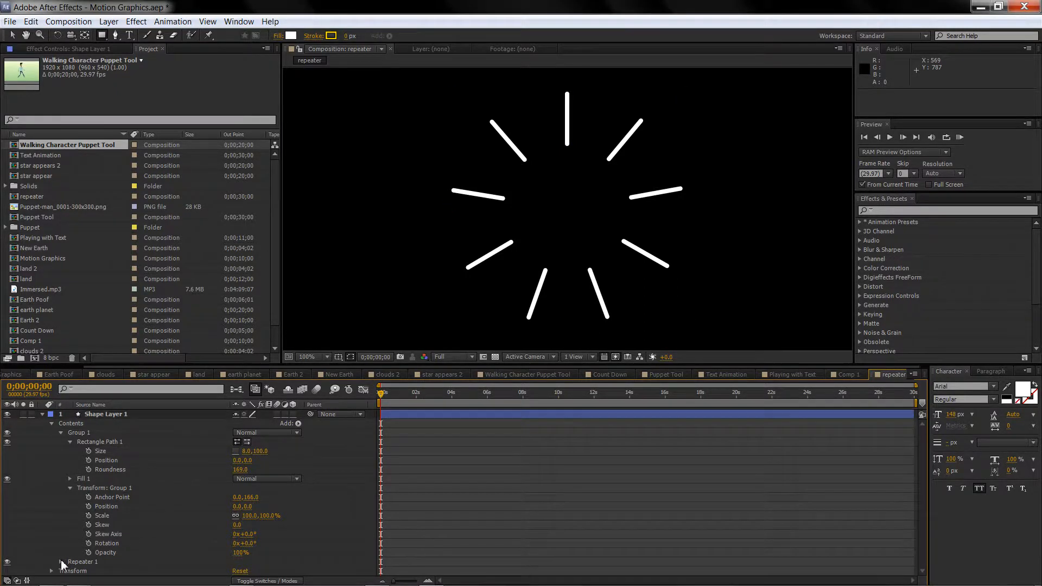
scroll(64, 565, down, 3)
scroll(179, 538, down, 1)
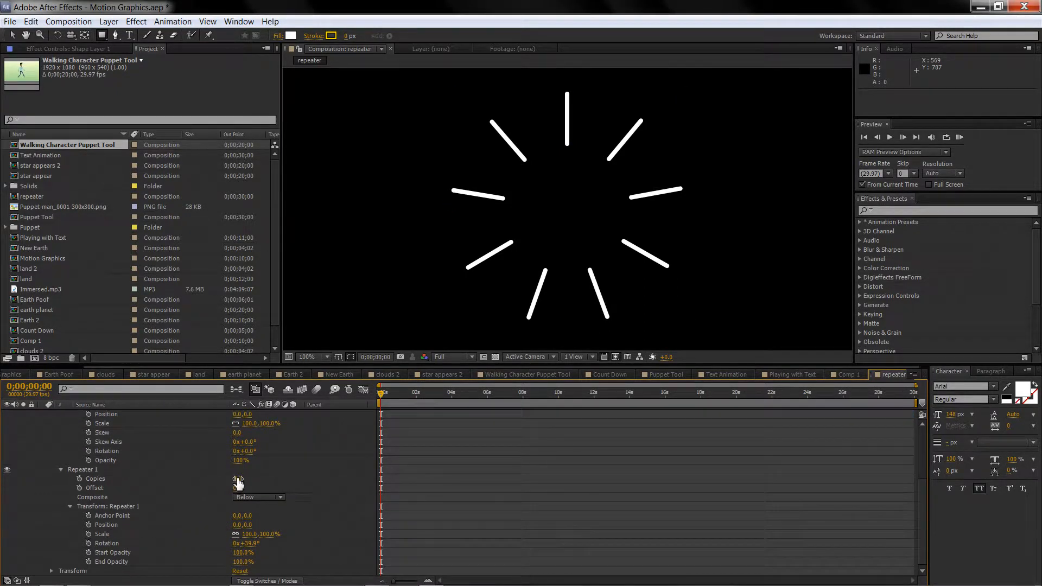
drag(237, 478, 218, 479)
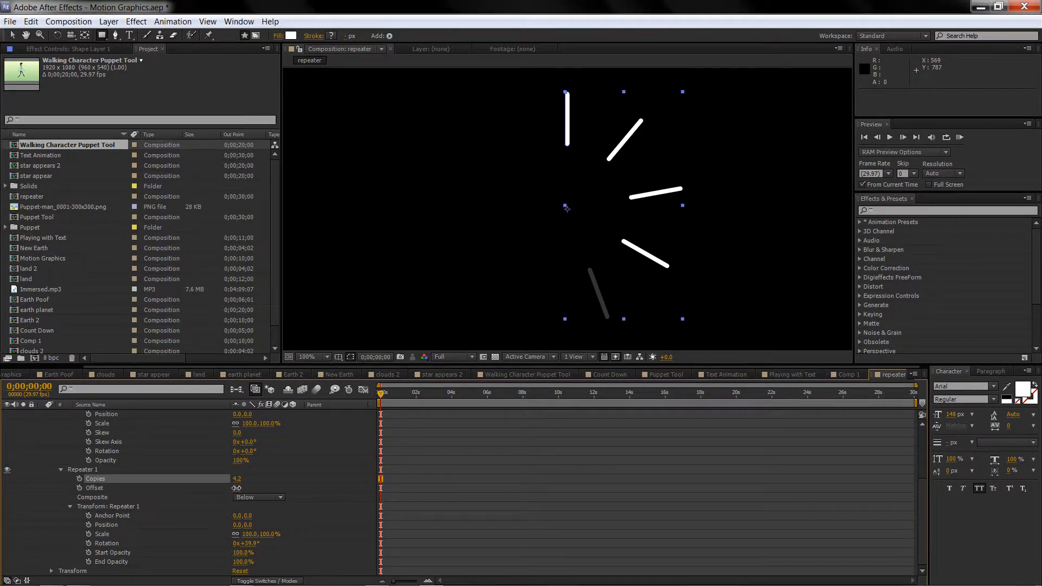
Step: Try shifting the repeated lines with the repeater's offset, up to 63, and reset the offset to 0
mouse_move(237, 488)
mouse_down()
mouse_move(259, 486)
mouse_move(239, 491)
mouse_up()
click(239, 488)
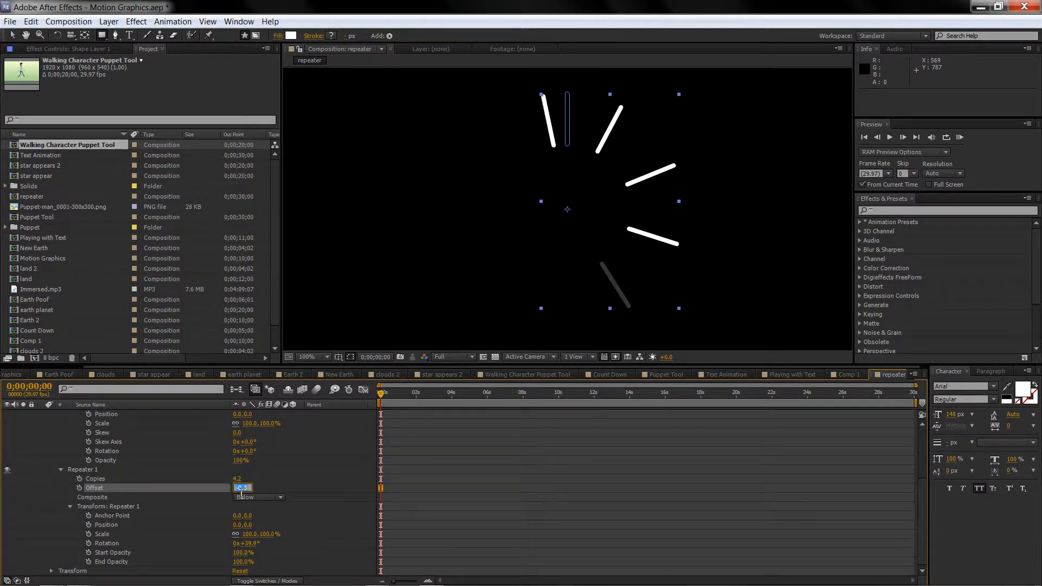
text(0)
key(Return)
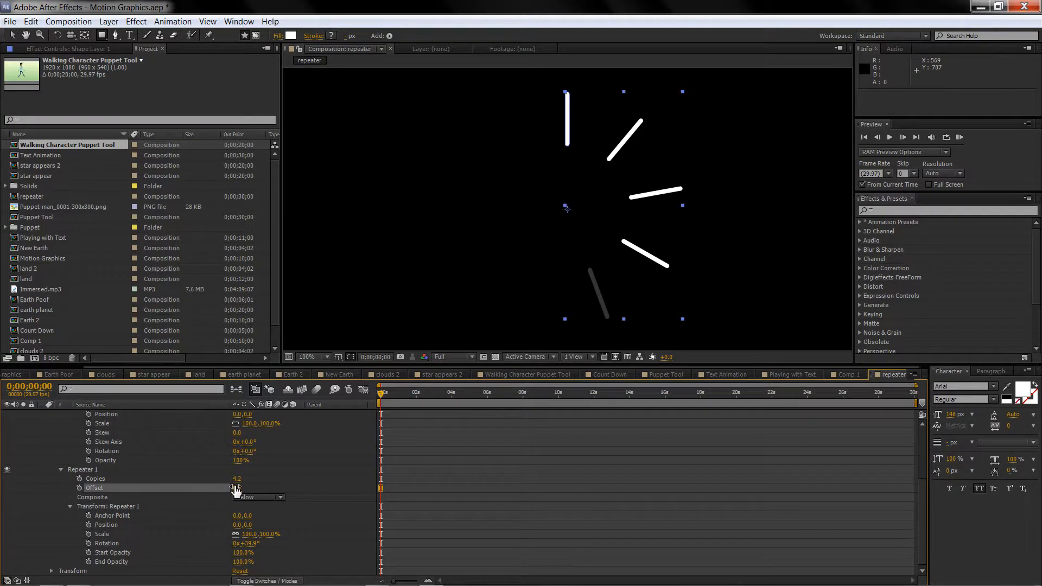
drag(237, 488, 268, 487)
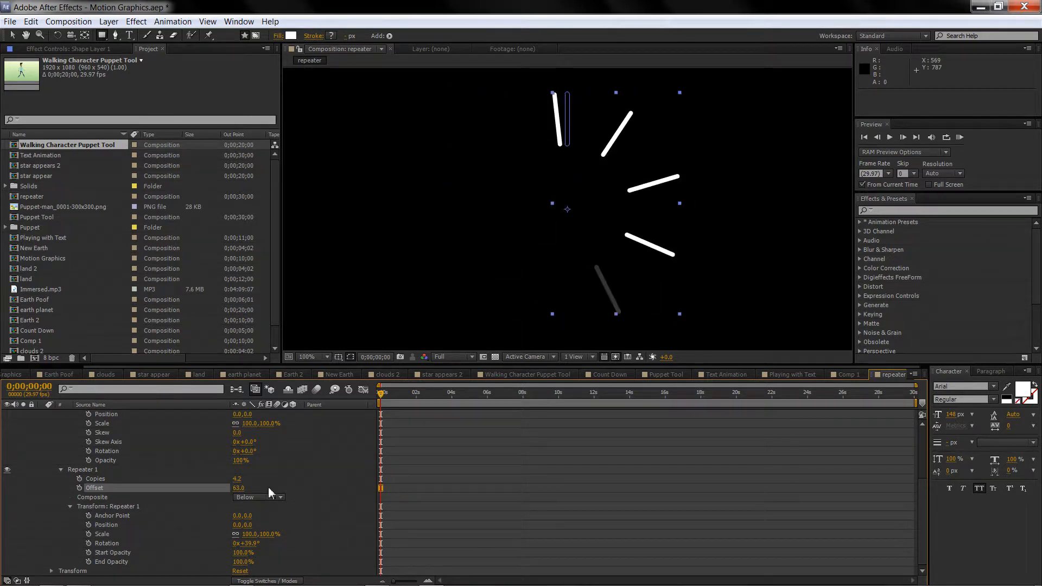
click(238, 488)
text(0)
key(Return)
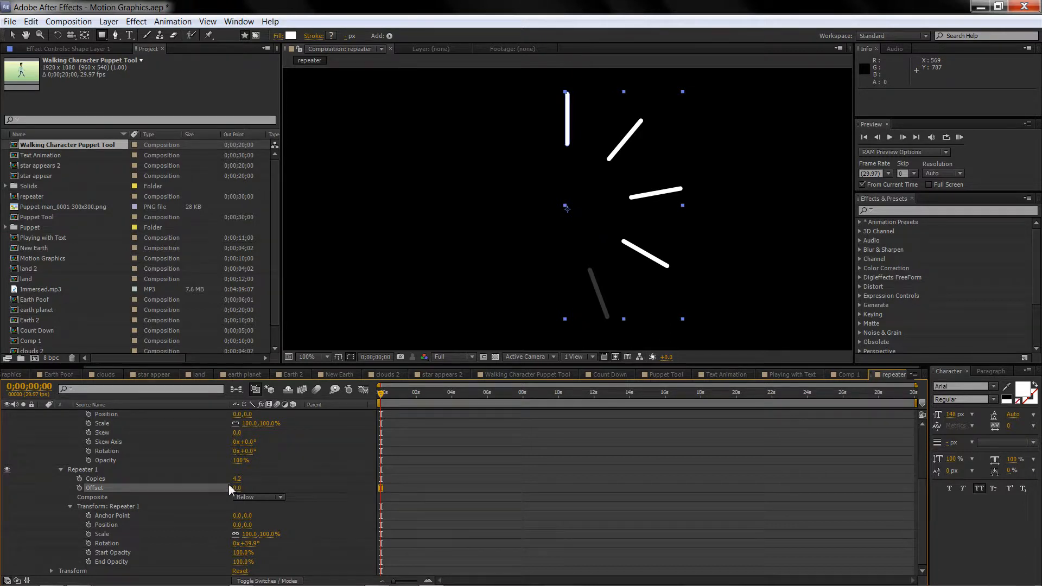
Step: Set the repeater's copies to 8 and its transform rotation to 45.2° to space the lines around the full circle
click(237, 479)
text(8)
key(Return)
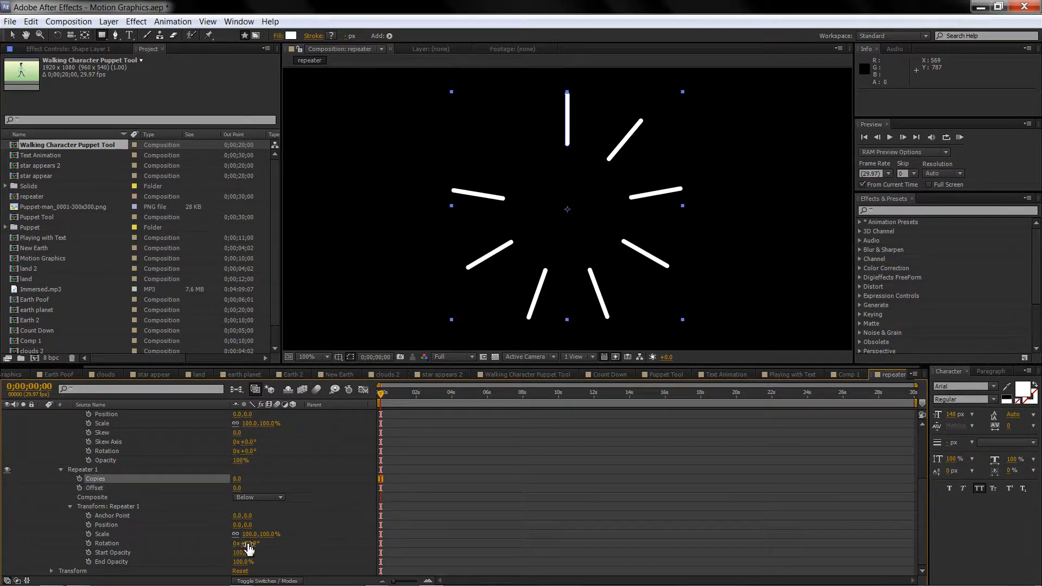
drag(250, 544, 273, 539)
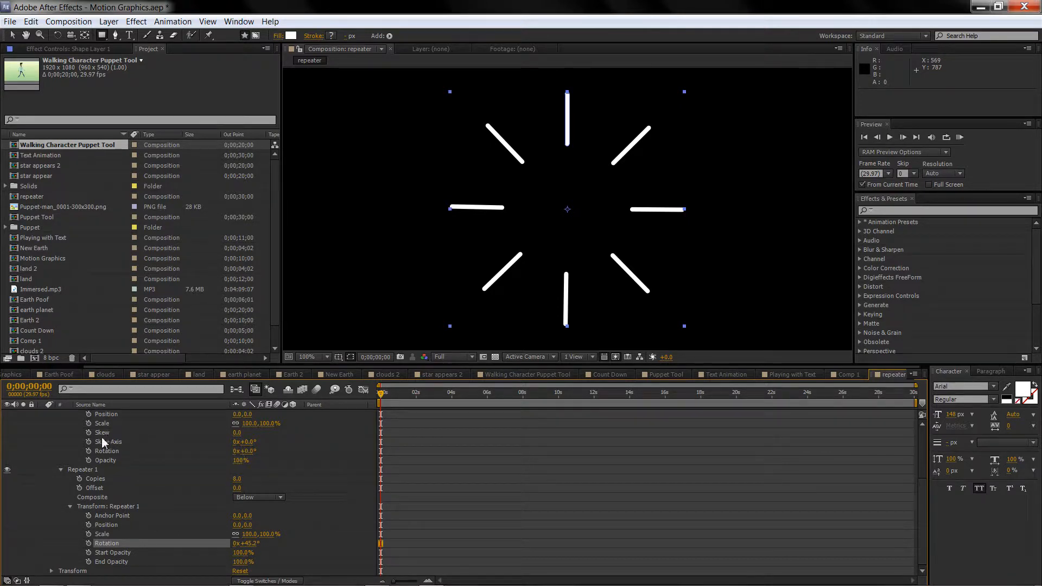
Step: Shorten the rectangle path to a size of 8 by 9, turning the radial lines into small dots
scroll(159, 460, up, 1)
scroll(158, 460, up, 1)
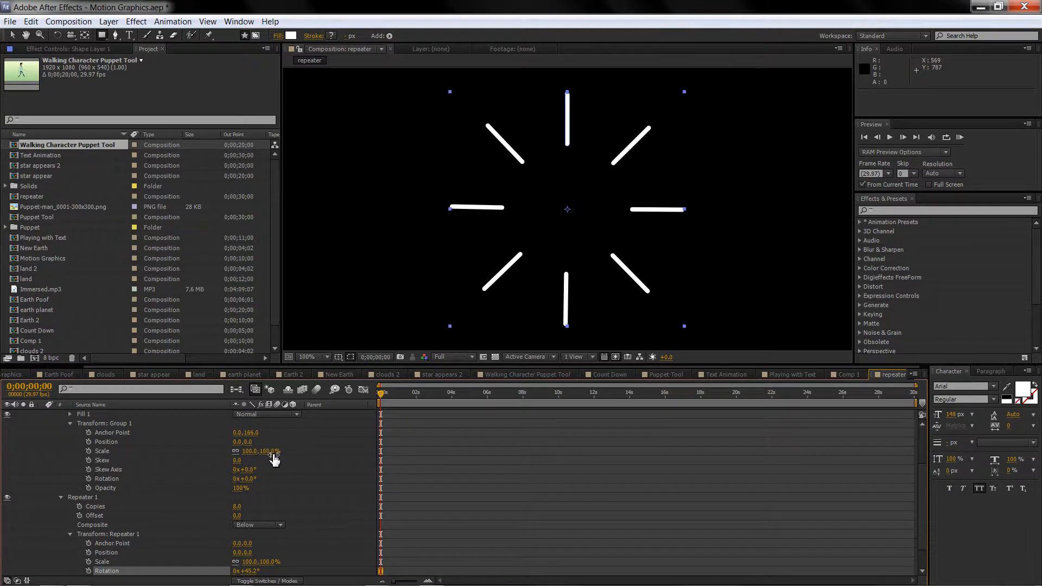
click(252, 432)
scroll(266, 467, up, 6)
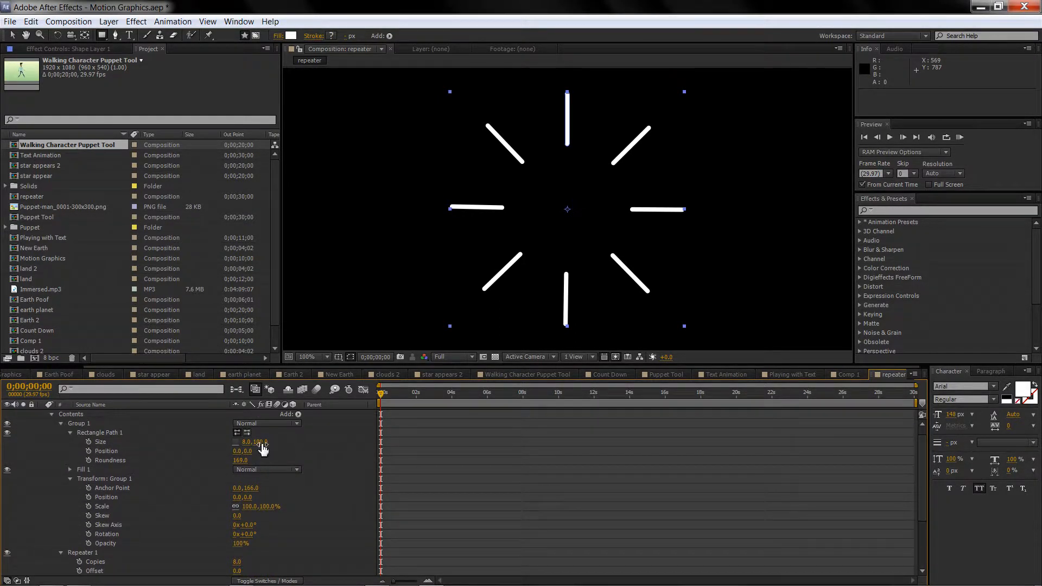
drag(260, 442, 213, 444)
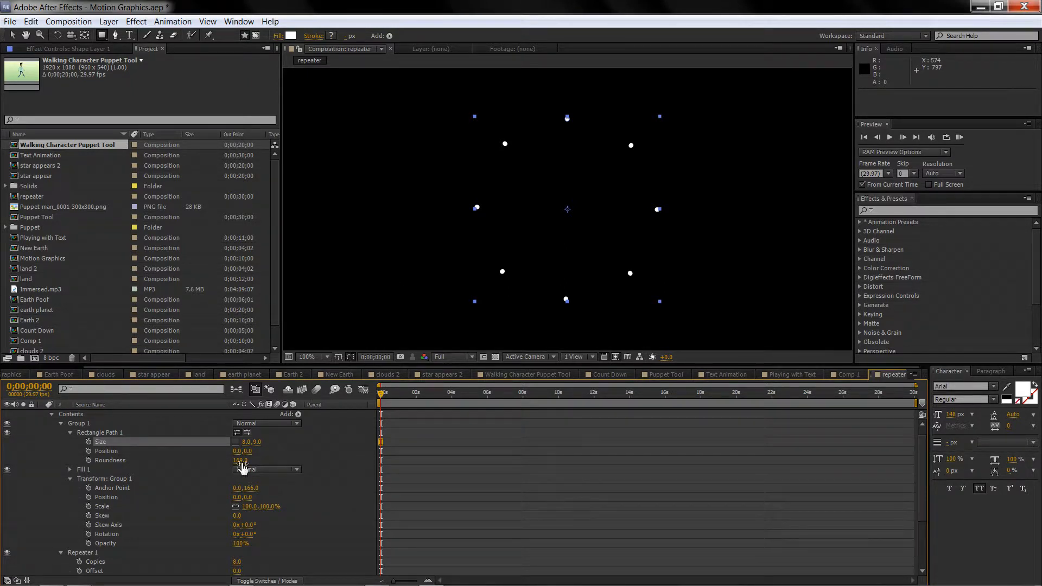
Step: Try moving the dots with the rectangle path's position and the repeater's transform position, and undo the change
drag(251, 455, 306, 454)
key(ctrl+z)
scroll(220, 481, down, 3)
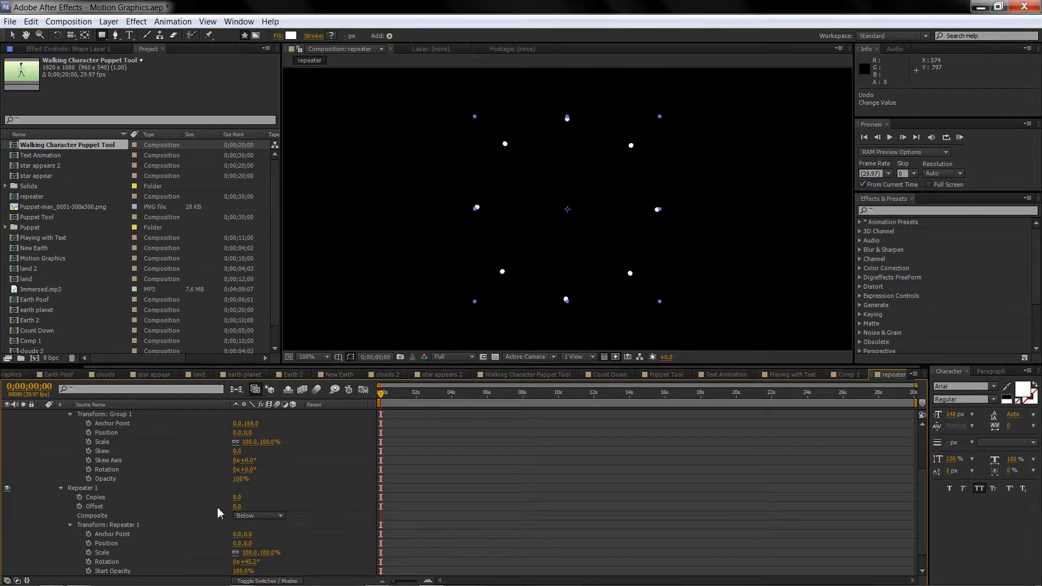
scroll(218, 513, down, 1)
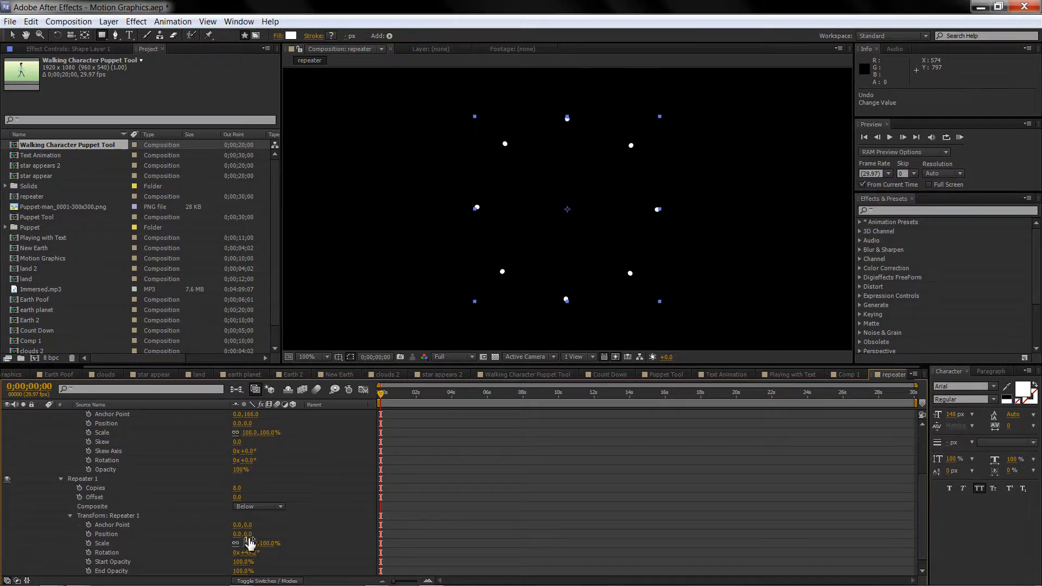
drag(248, 535, 210, 535)
Step: Set the rectangle path's position to 0, 164 and its size to 1 by 1, gathering the dots at the centre
scroll(208, 531, up, 5)
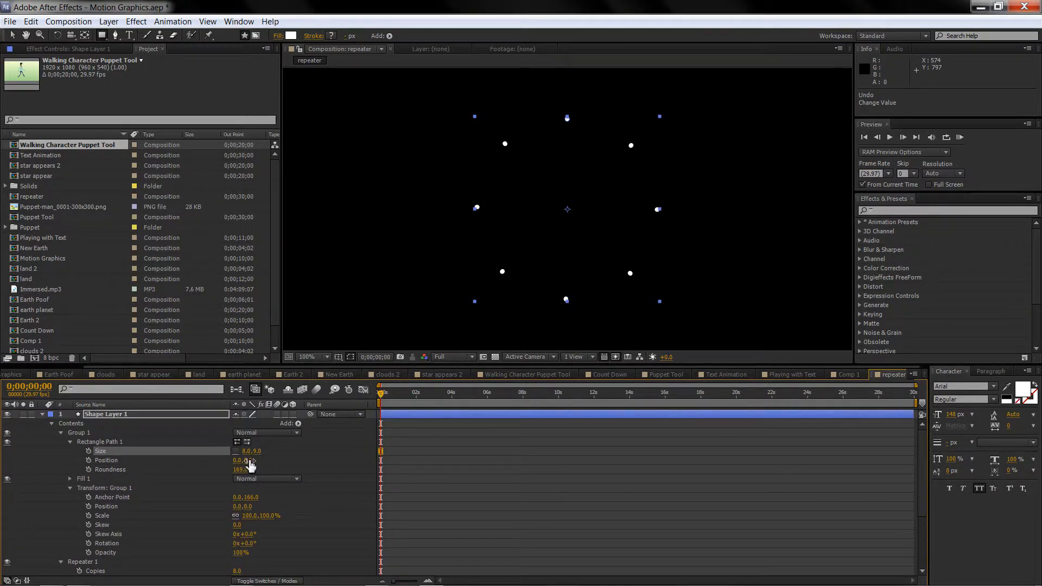
drag(251, 460, 329, 469)
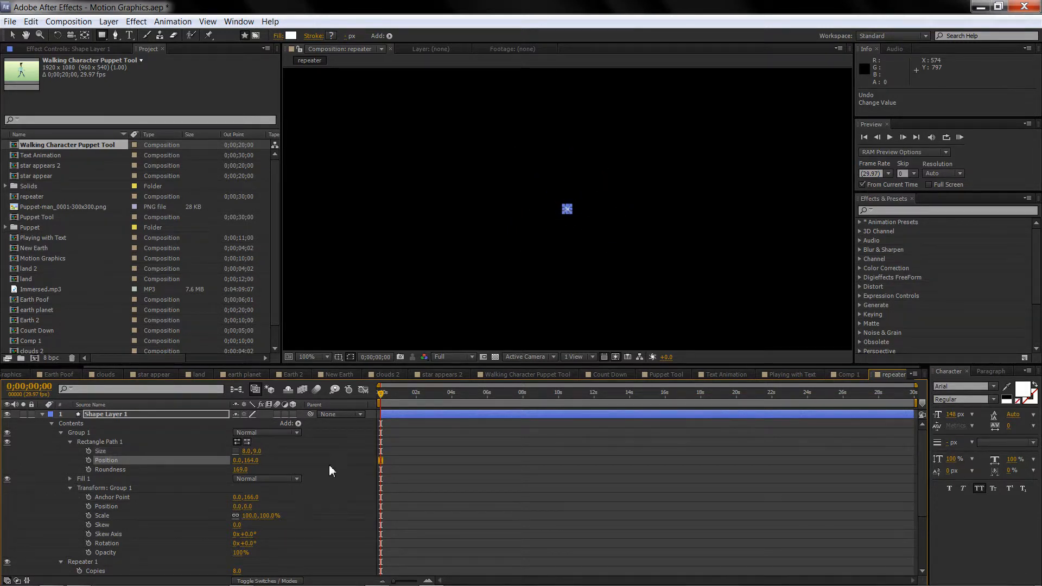
click(248, 452)
text(1)
click(268, 454)
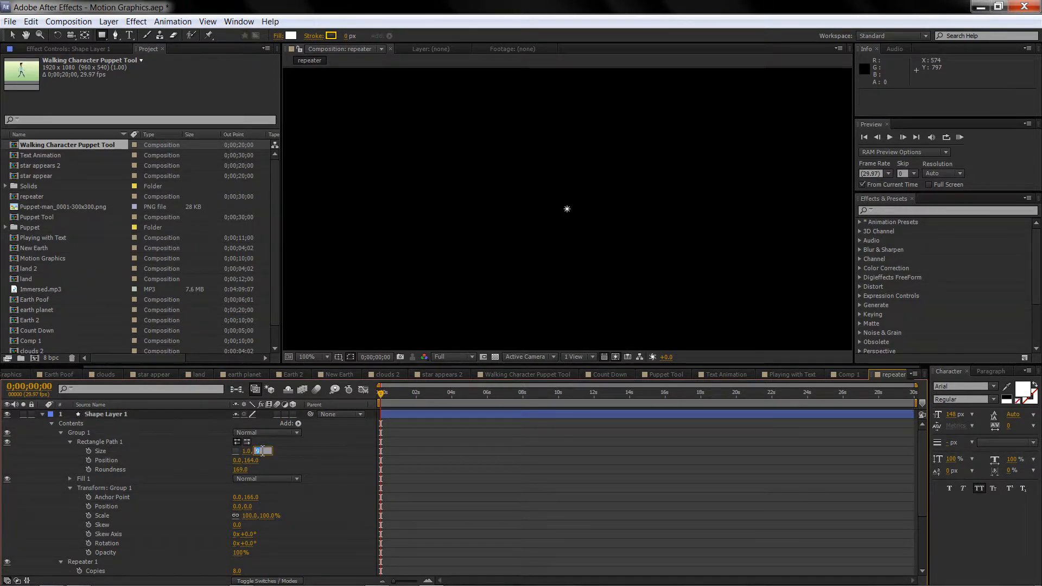
click(259, 452)
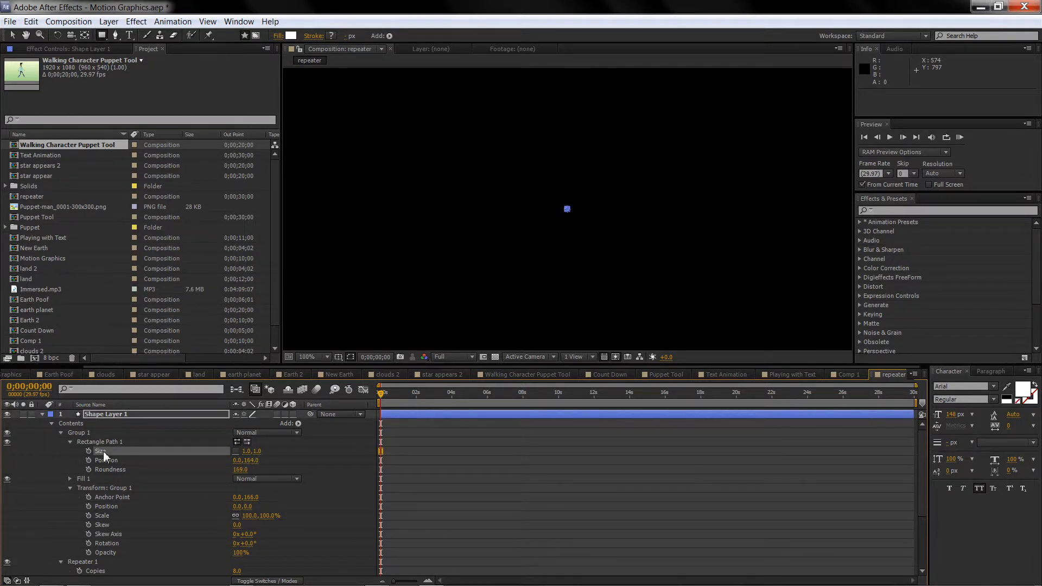
Step: Start keyframing the rectangle path's size and position at 0;00;00;00, and set the position to 0, 503 at 0;00;00;23
click(89, 451)
click(89, 460)
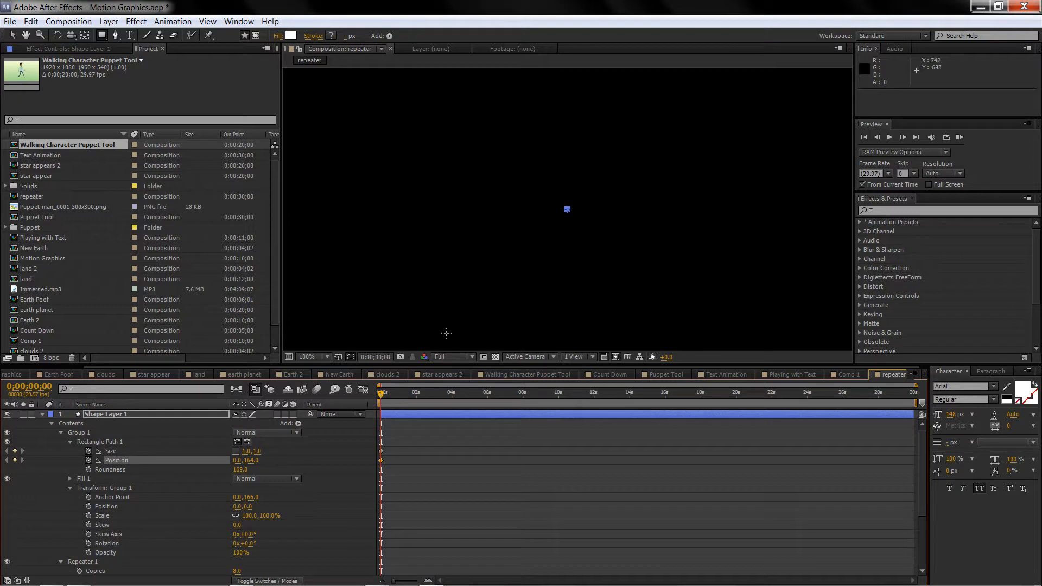
scroll(445, 276, down, 6)
scroll(447, 277, up, 4)
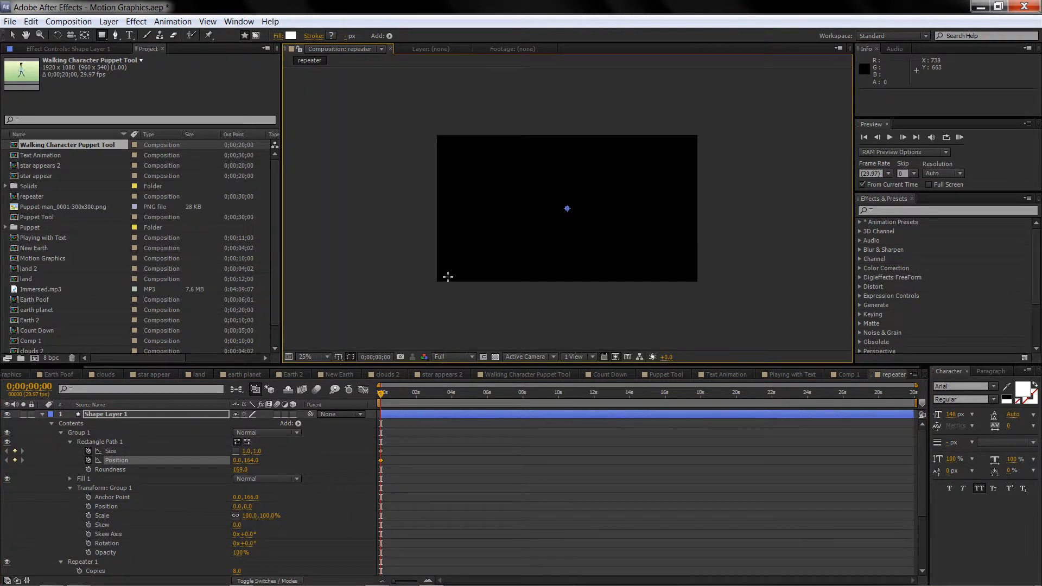
click(396, 393)
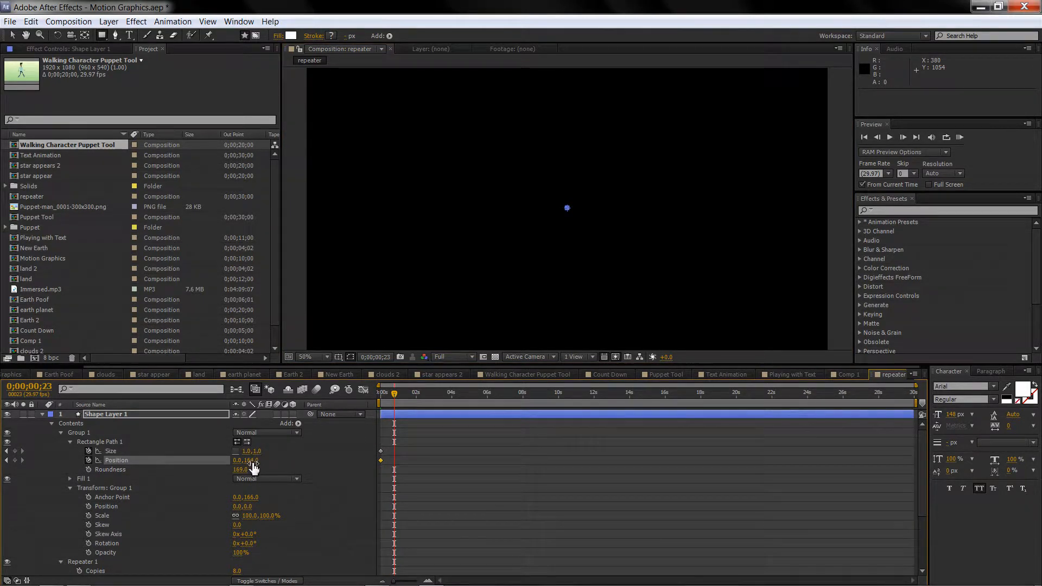
drag(251, 461, 302, 467)
drag(409, 485, 412, 485)
Step: Keyframe the rectangle path's size to 0 by 0 at 0;00;00;23, and enlarge it with linked proportions at 0;00;00;11
click(15, 450)
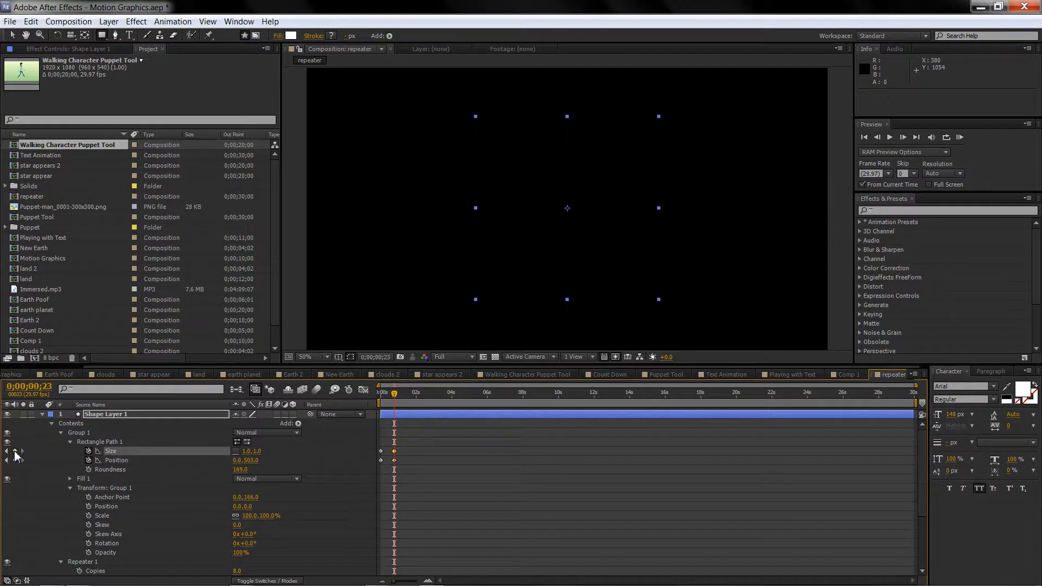
click(257, 451)
click(251, 451)
text(0)
key(Return)
drag(394, 392, 389, 401)
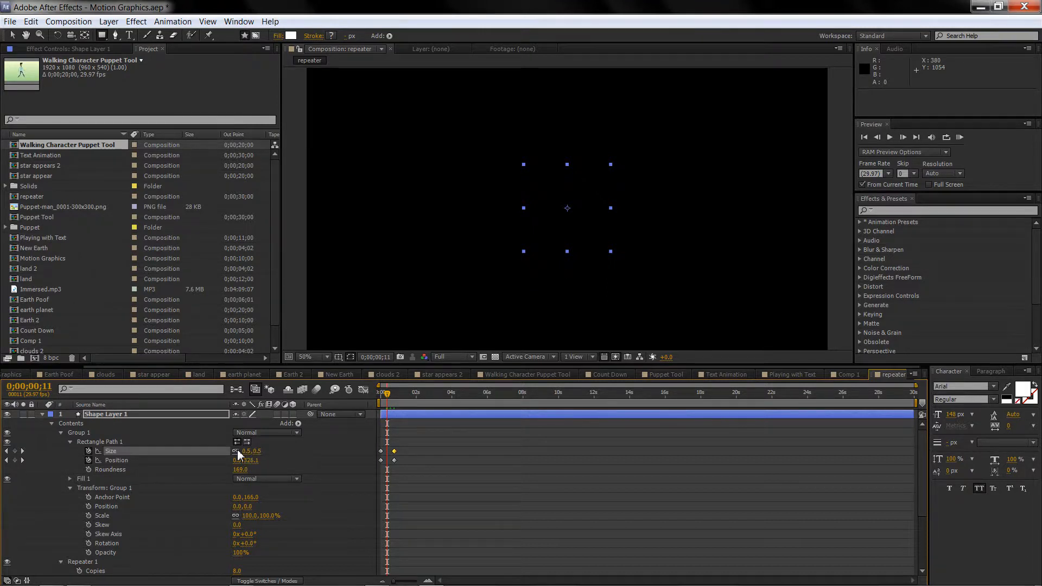
drag(261, 452, 280, 456)
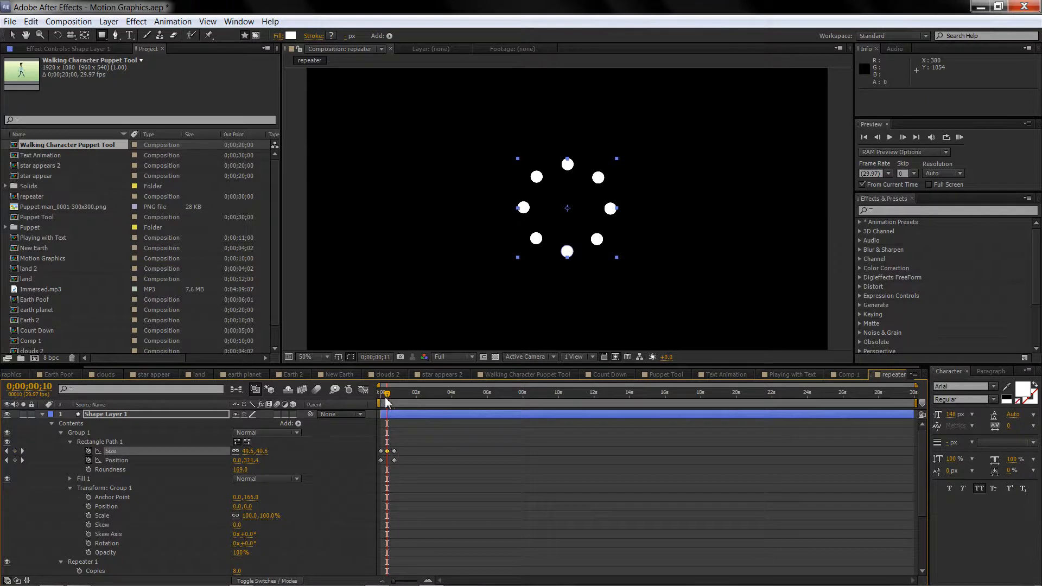
Step: Deselect the shape layer and preview the dot burst animation from the beginning of the composition
drag(387, 395, 373, 328)
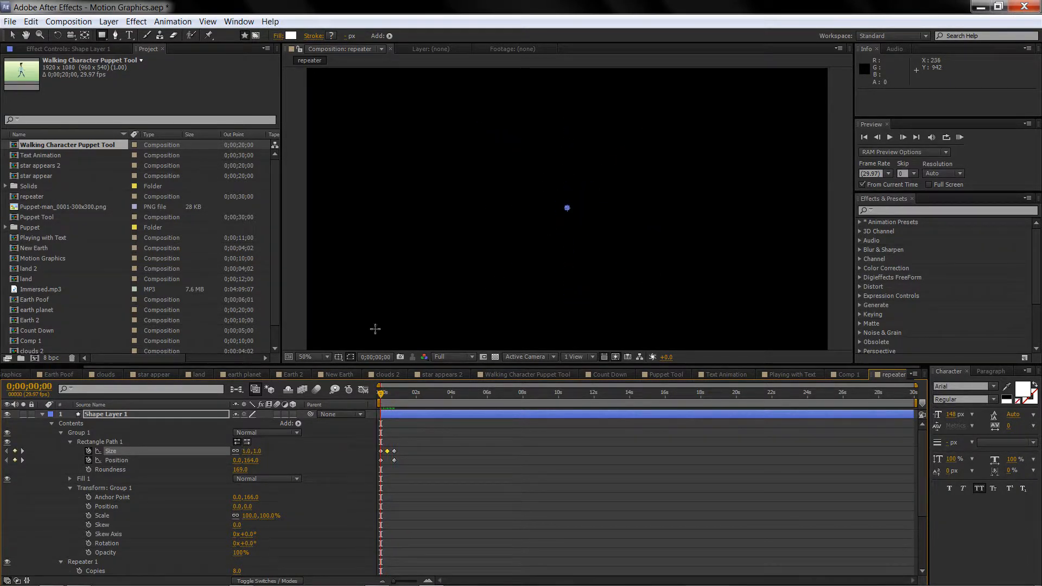
click(312, 268)
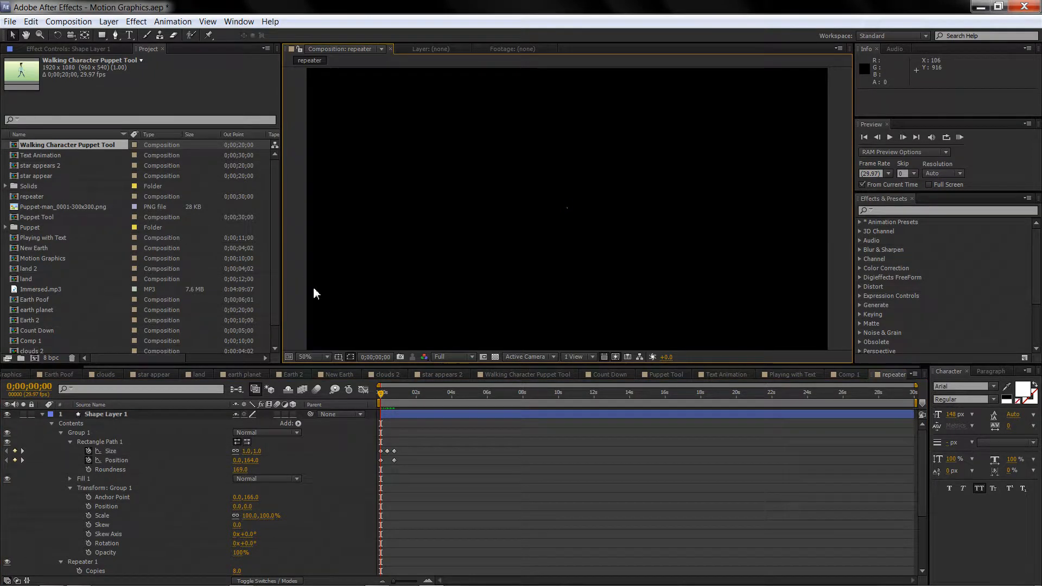
mouse_move(382, 397)
mouse_down()
mouse_move(395, 398)
mouse_move(376, 401)
mouse_move(394, 428)
mouse_move(388, 400)
mouse_move(373, 400)
mouse_up()
key(KP_0)
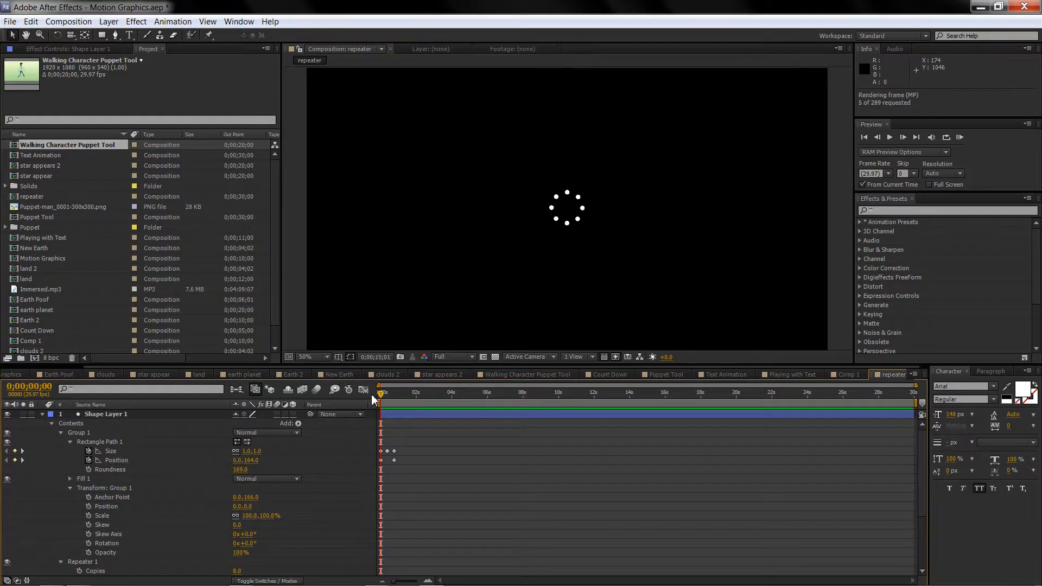
Step: Collapse Shape Layer 1 and shift it in time so that it starts at 0;00;00;16
mouse_move(373, 400)
mouse_down()
mouse_move(388, 396)
mouse_move(380, 396)
mouse_up()
click(42, 415)
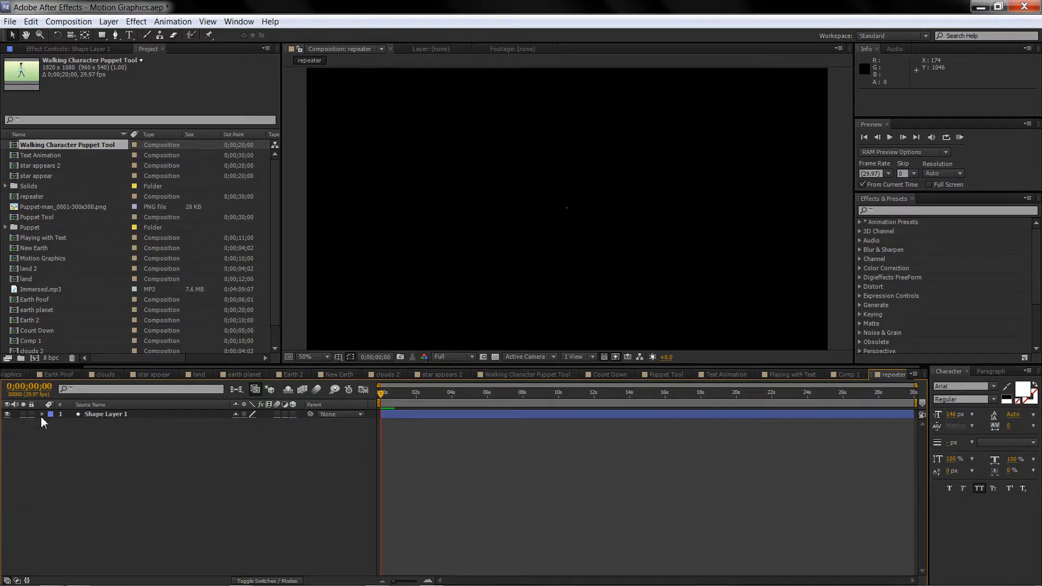
drag(390, 415, 399, 416)
Step: Create a text layer reading "YO" near the centre of the composition, and return to the Selection tool
click(129, 35)
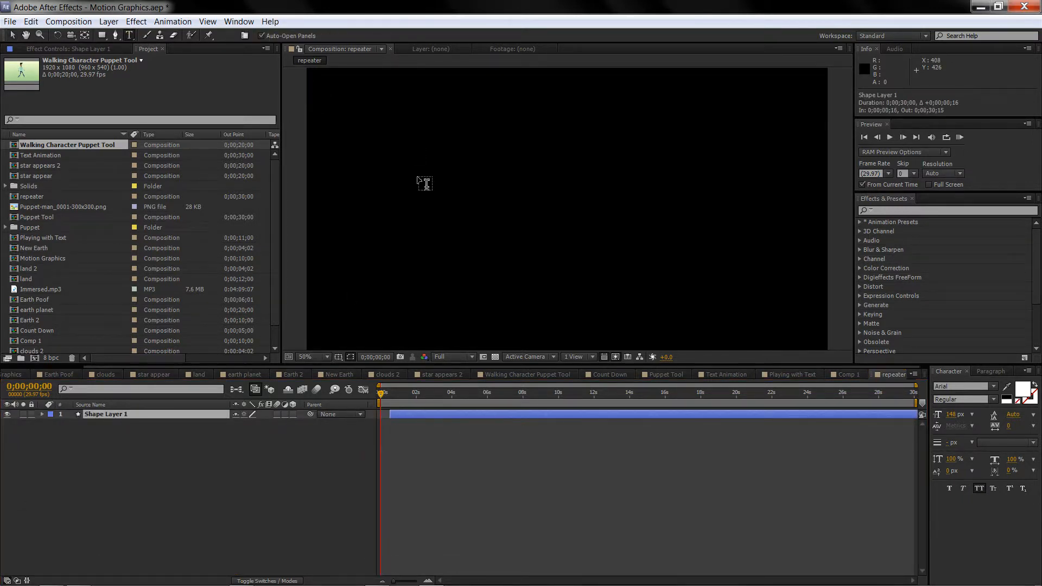
click(501, 229)
text(H)
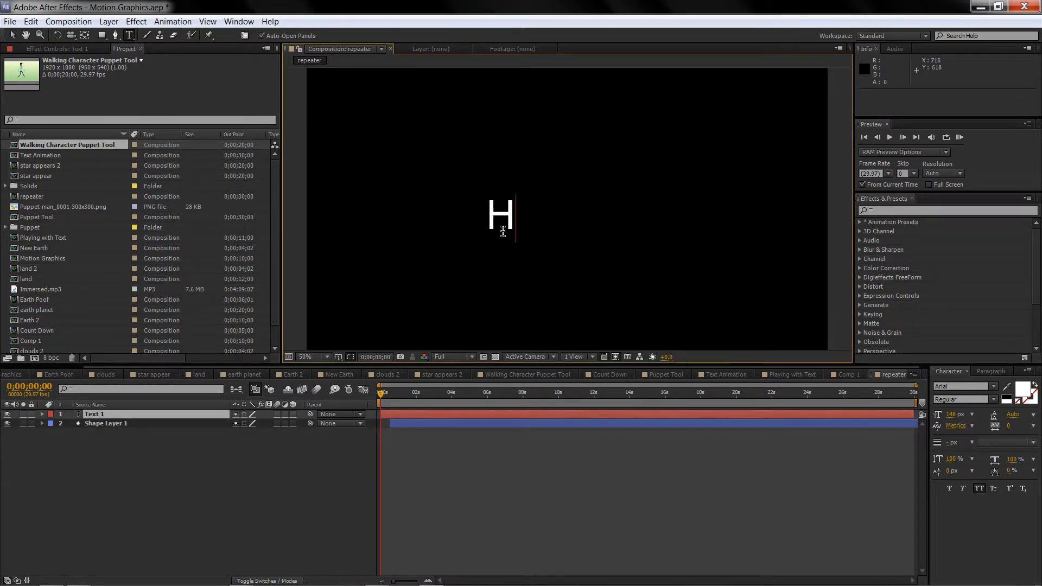
key(BackSpace)
text(YO)
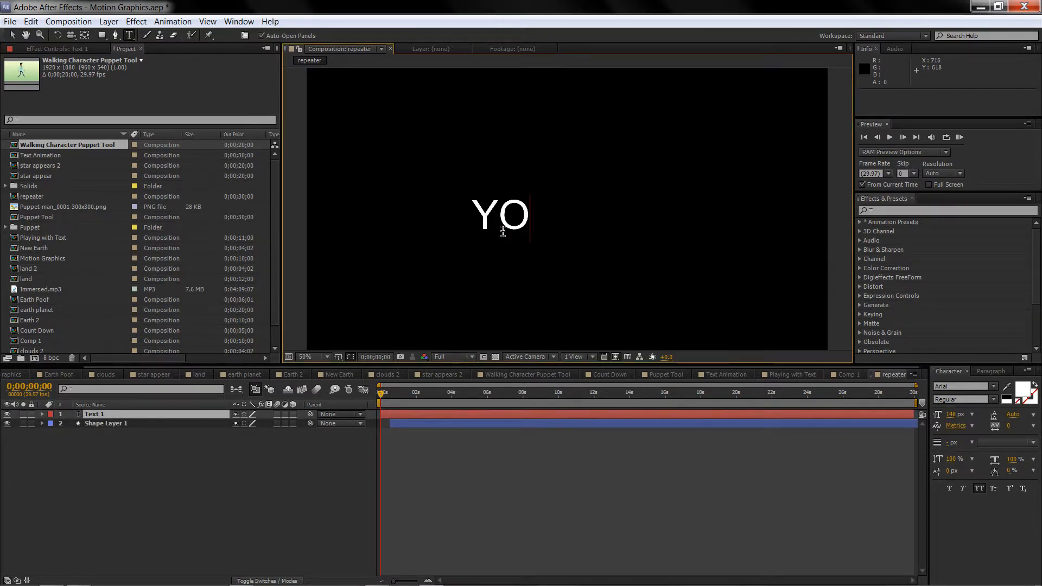
click(12, 35)
click(43, 424)
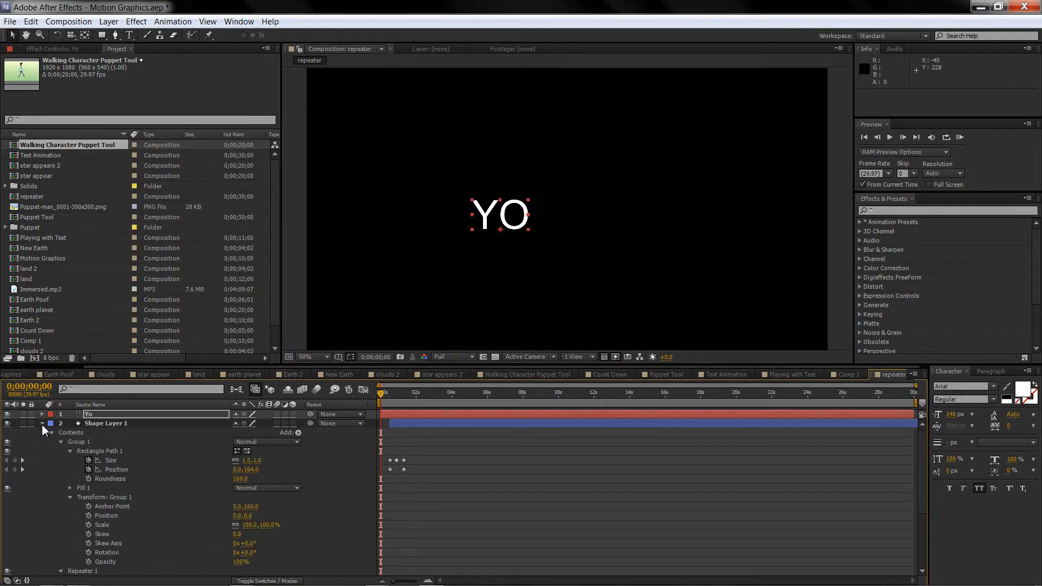
scroll(104, 429, down, 1)
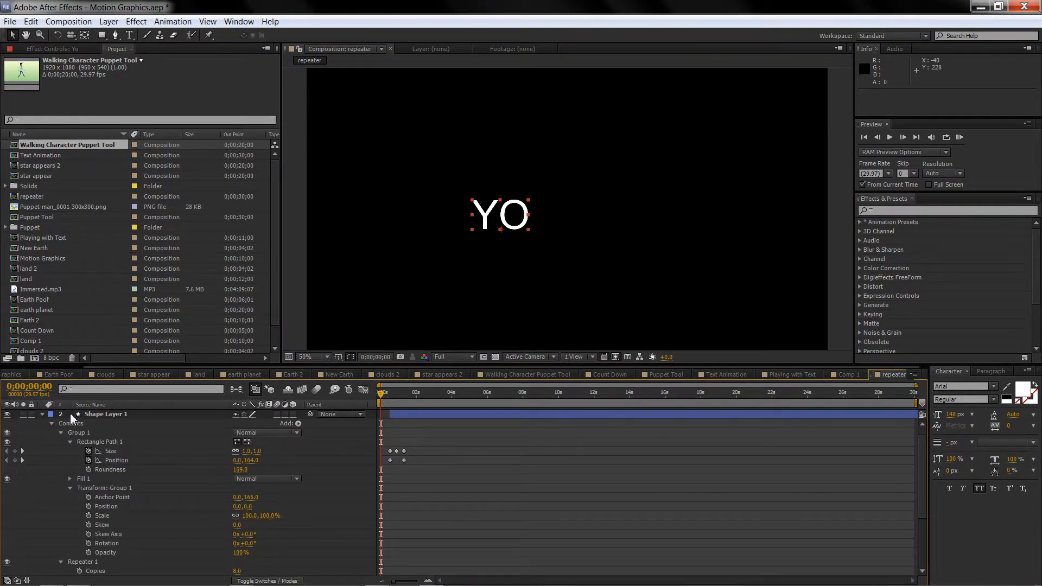
click(43, 414)
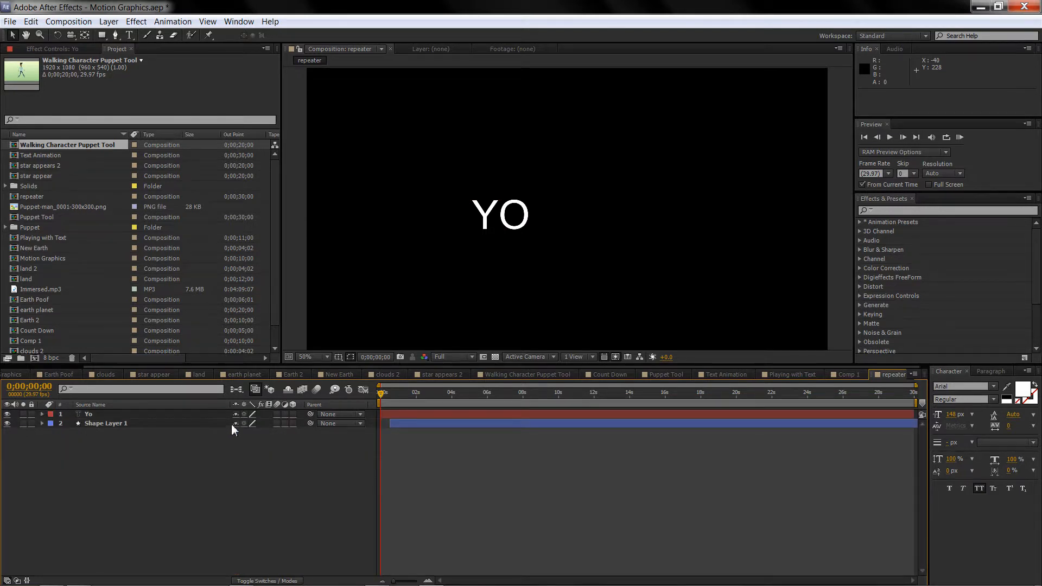
Step: Select the Yo text layer and Shape Layer 1 together and shift both 2 seconds later in the timeline
click(402, 414)
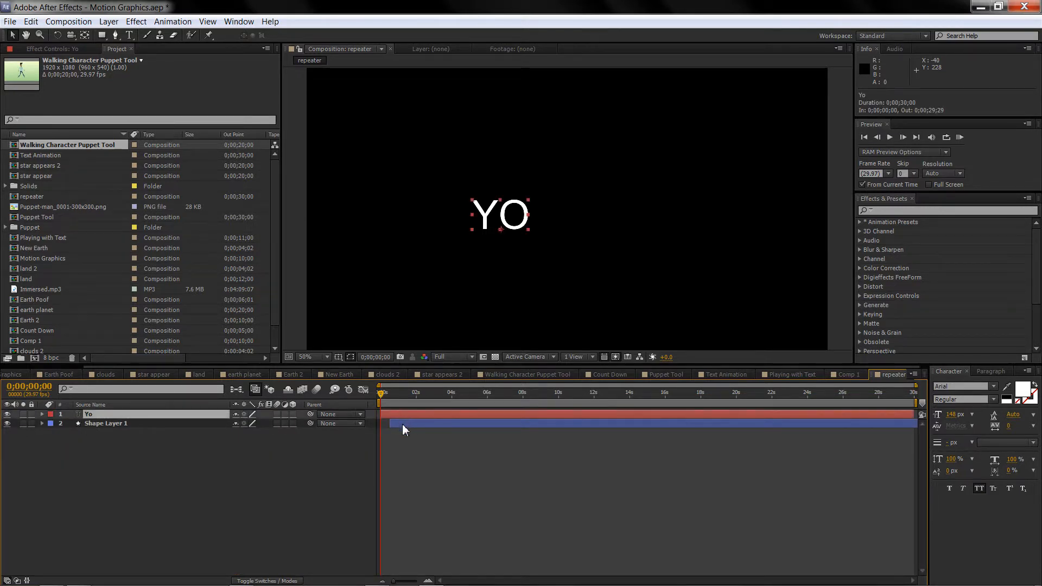
shift+click(402, 425)
drag(412, 414, 433, 401)
Step: Move the current time to 0;00;02;22 and reposition the YO text at 954, 598, over the centre of the dot burst
click(383, 391)
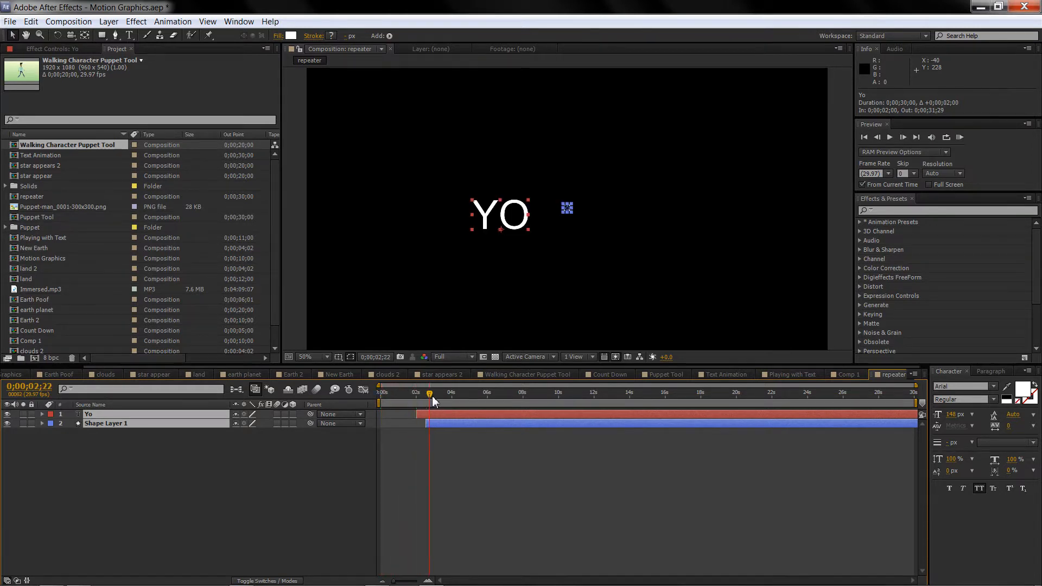
click(428, 449)
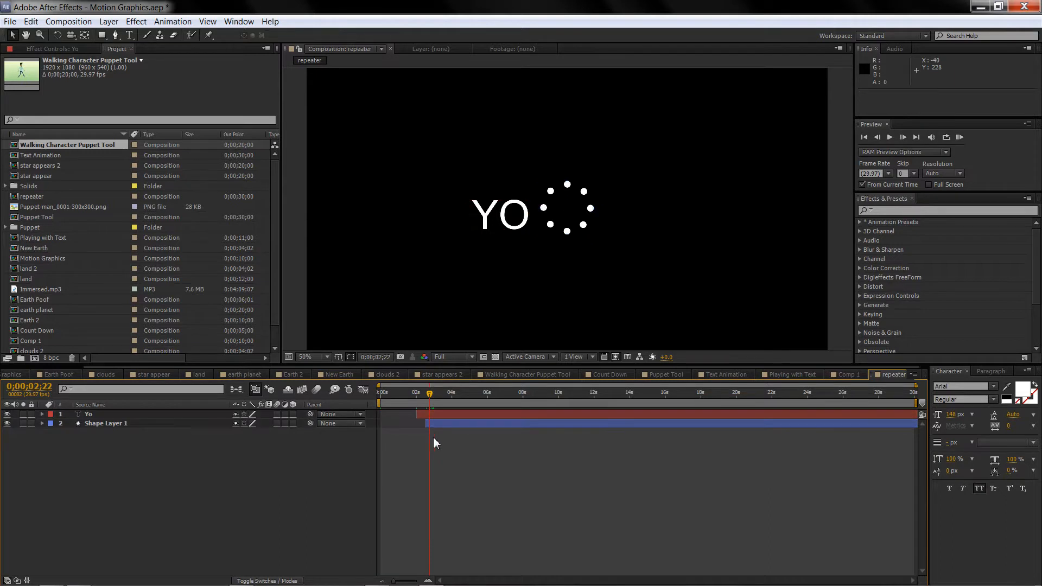
drag(488, 216, 554, 211)
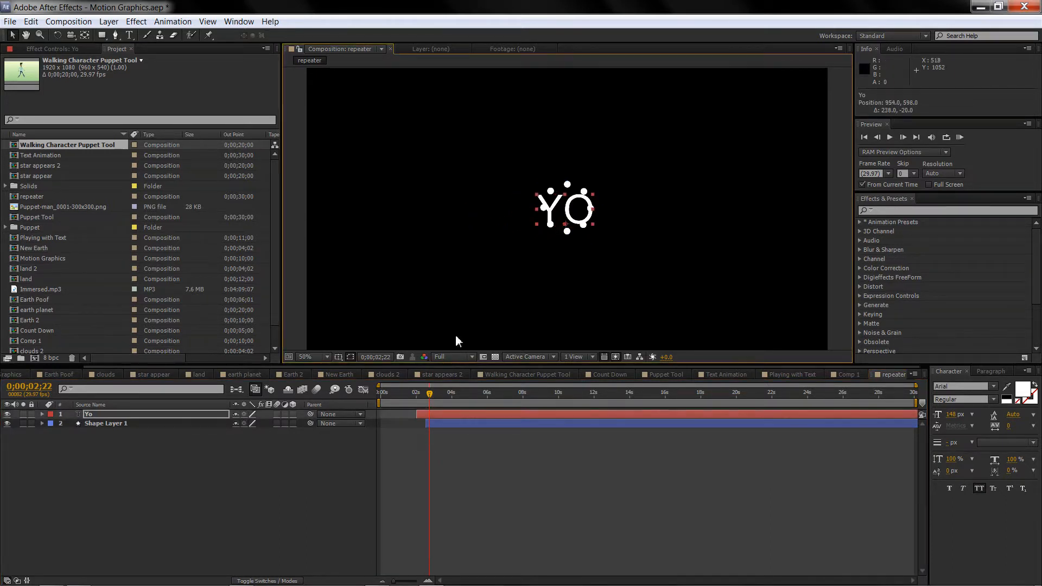
Step: Shift the Yo text layer to start at 0;00;02;16, aligned with Shape Layer 1, and scrub through the burst
mouse_move(429, 395)
mouse_down()
mouse_move(410, 399)
mouse_move(428, 417)
mouse_move(426, 398)
mouse_move(440, 400)
mouse_up()
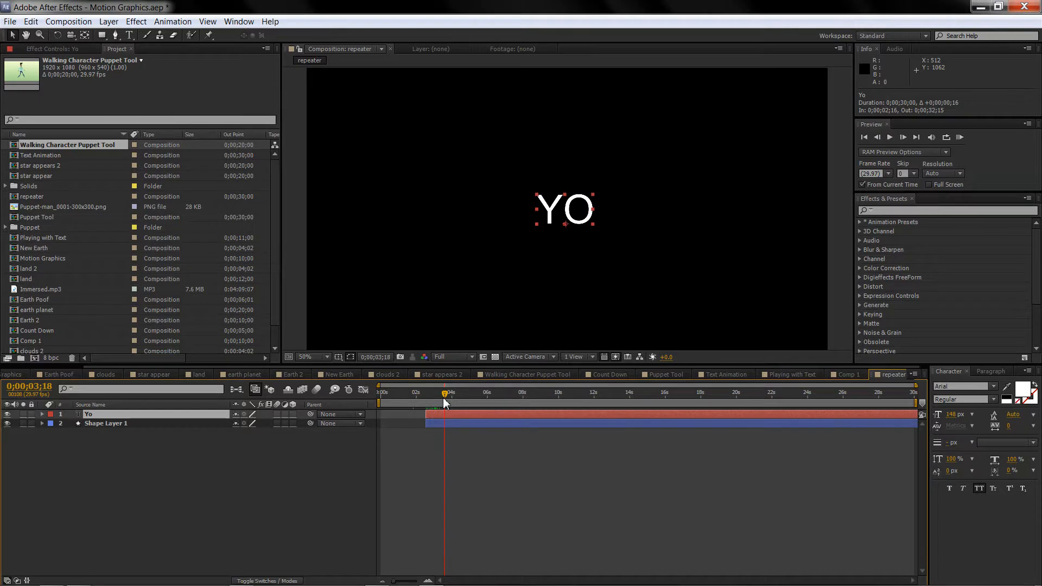
drag(444, 400, 434, 402)
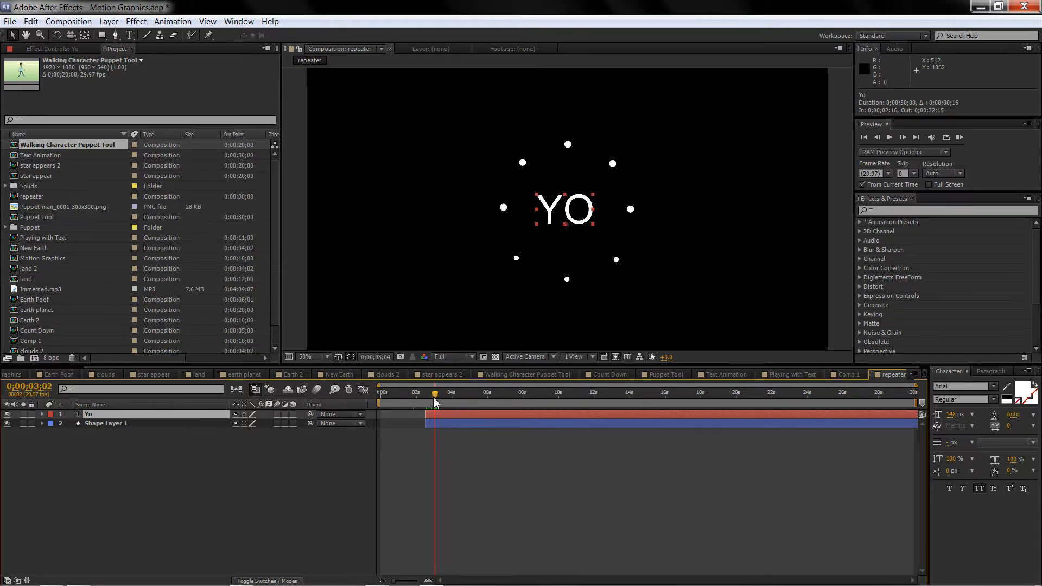
Step: At 0;00;02;27, unlink the Size proportions of Shape Layer 1's rectangle path and stretch its height to about 108.5
click(523, 162)
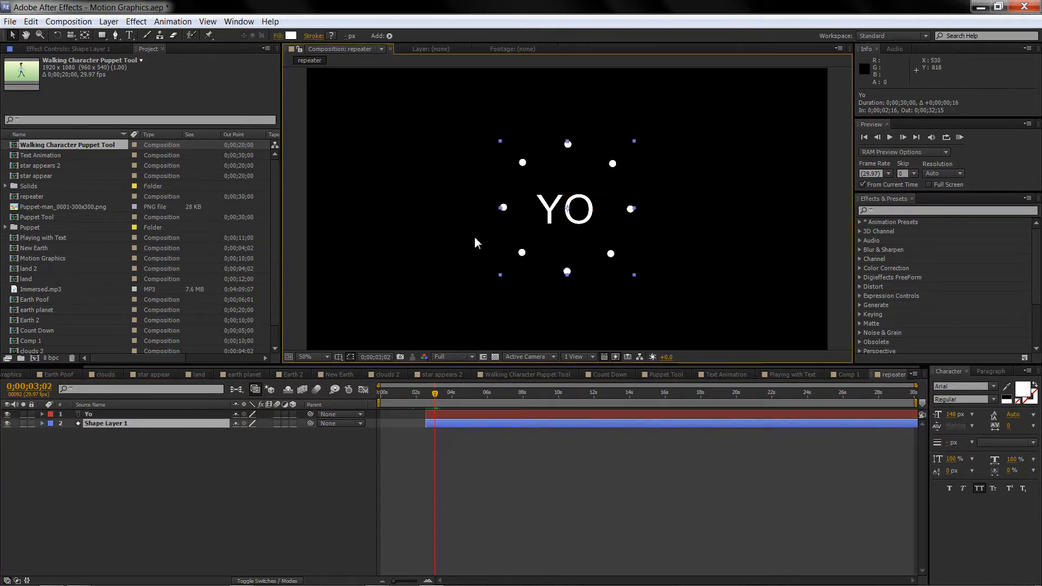
click(42, 423)
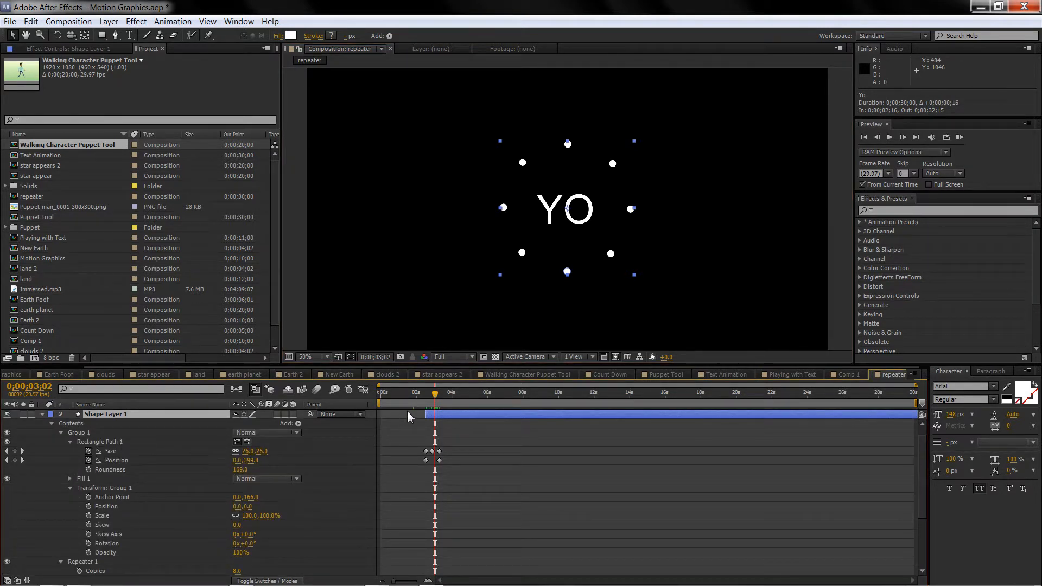
drag(434, 393, 432, 395)
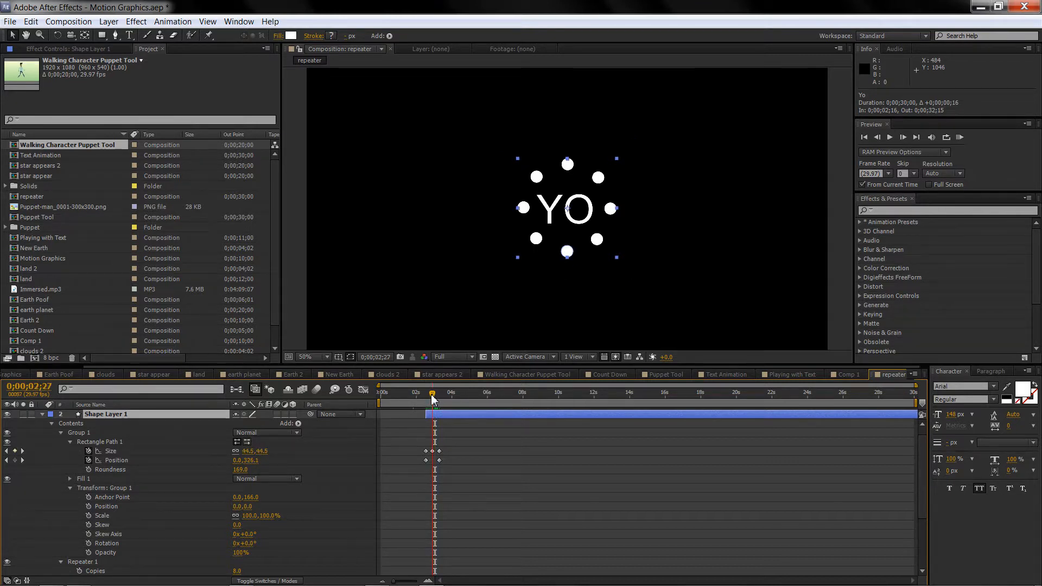
click(235, 451)
drag(262, 451, 293, 450)
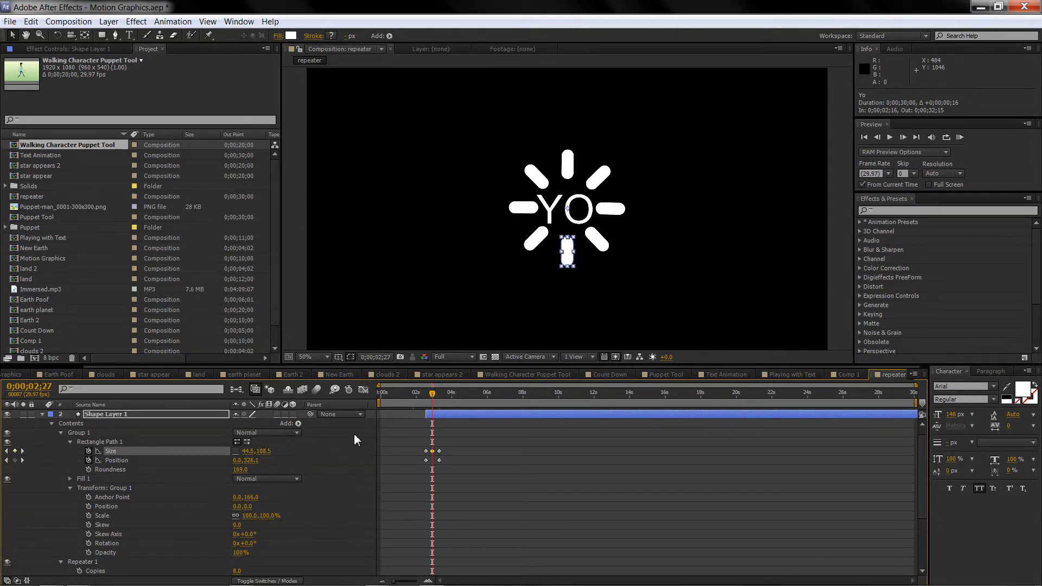
Step: At 0;00;02;23, set the rectangle path's width to 69, scrub through the burst to 0;00;03;13 and collapse Shape Layer 1
mouse_move(433, 395)
mouse_down()
mouse_move(422, 398)
mouse_move(443, 398)
mouse_move(431, 402)
mouse_up()
click(264, 454)
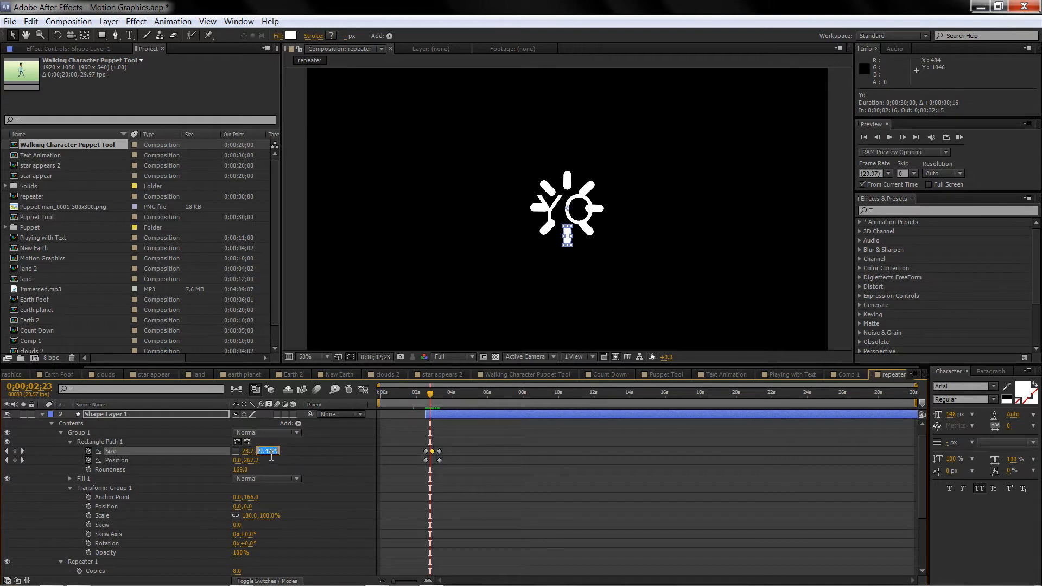
click(251, 454)
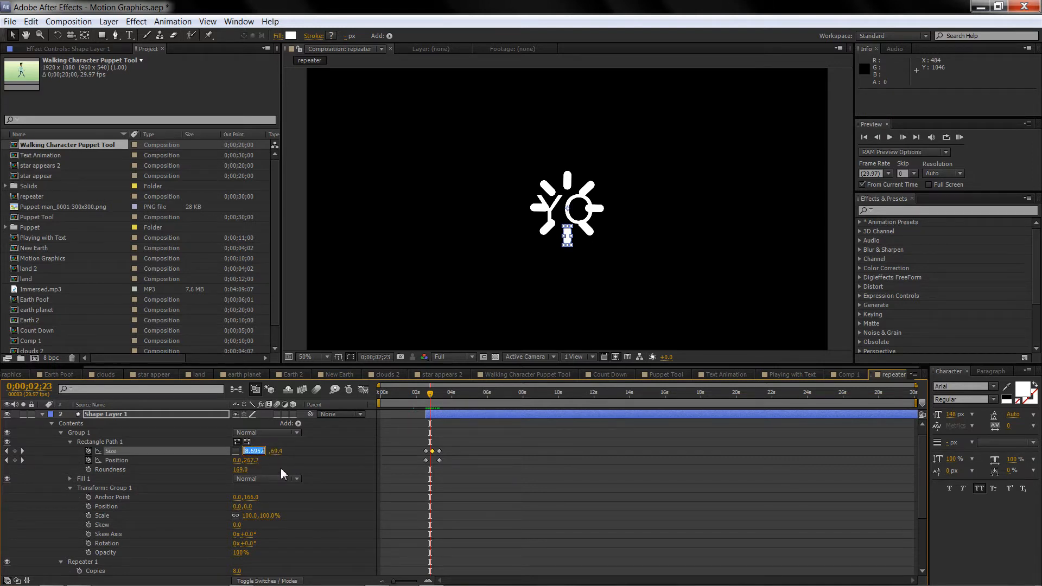
text(69)
key(Return)
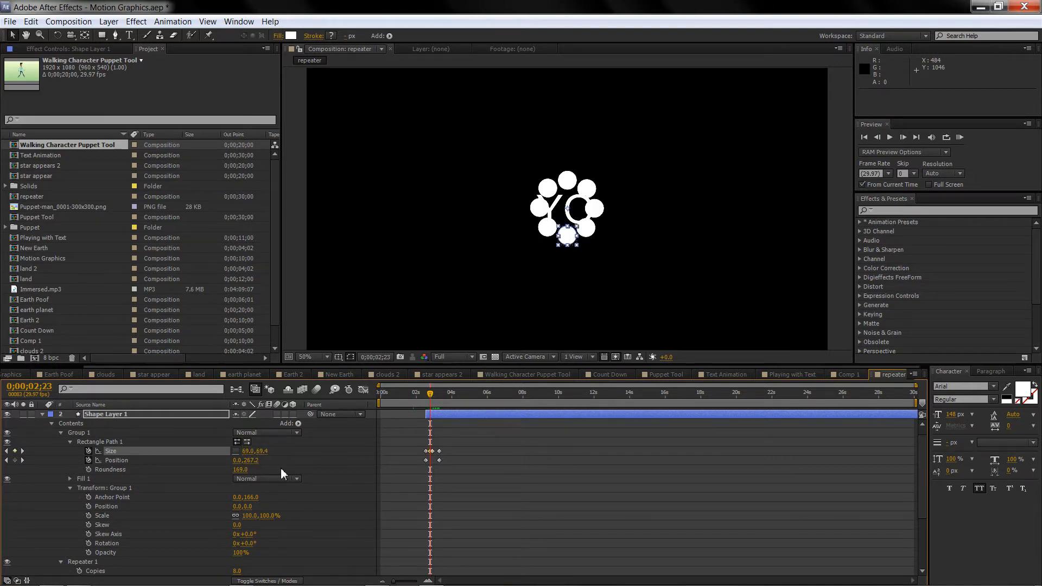
drag(431, 392, 444, 398)
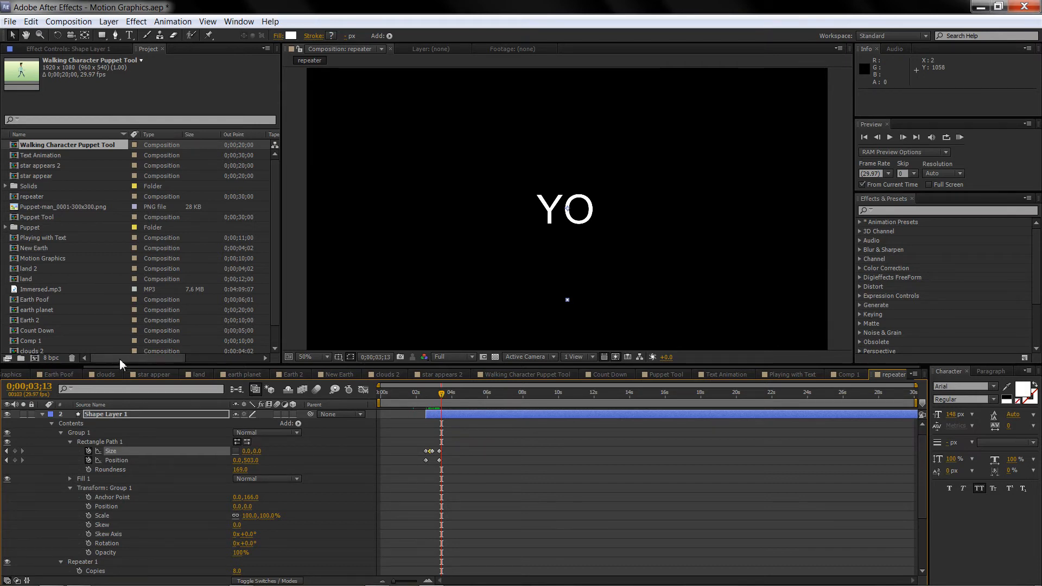
click(43, 414)
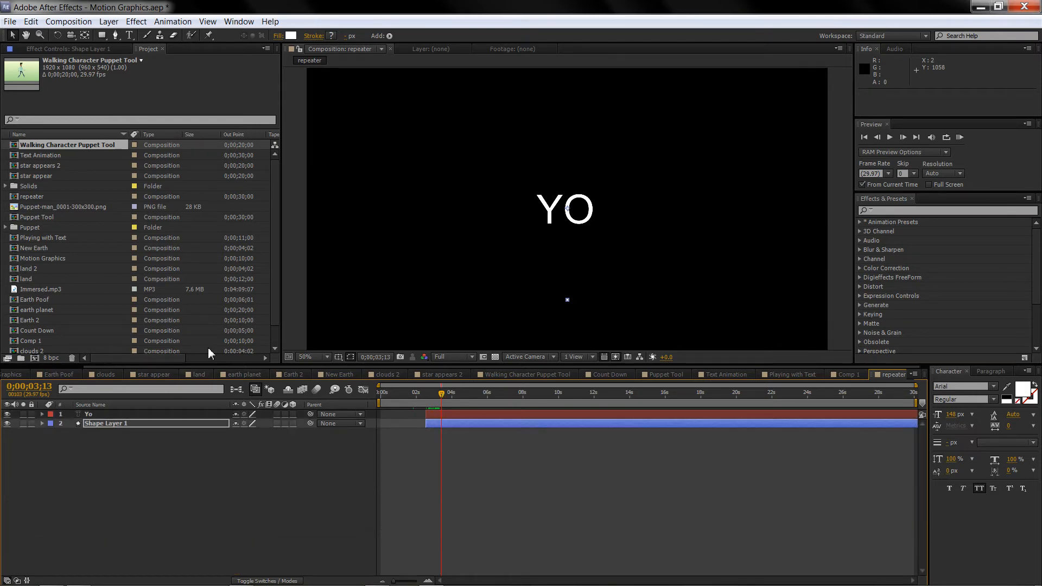
Step: Switch to the web browser and bring up the open Azenquor channel page on YouTube
key(alt+Tab)
key(alt+Tab)
key(alt+Tab)
key(alt+Tab)
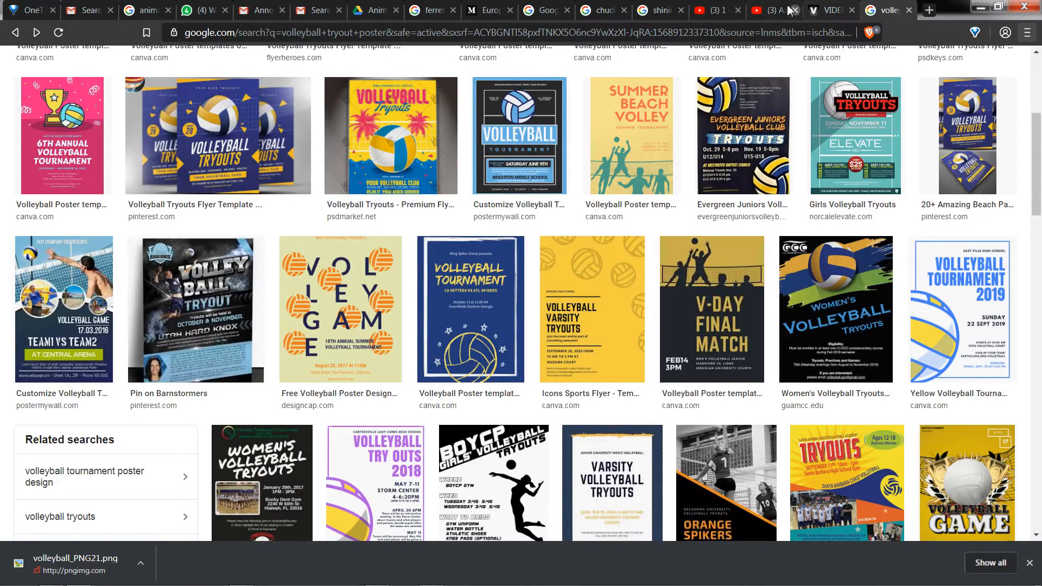
click(696, 11)
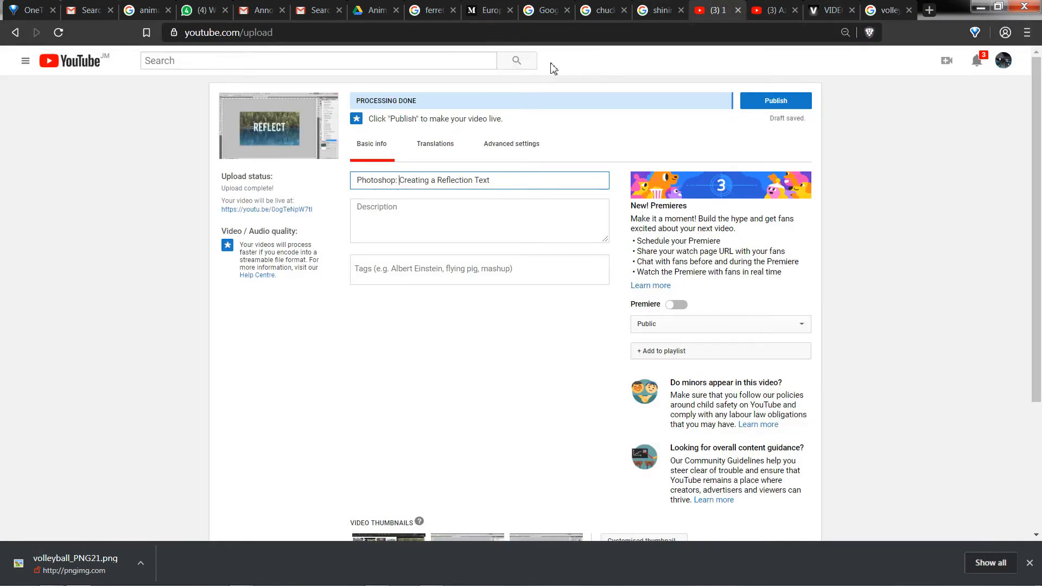
click(777, 11)
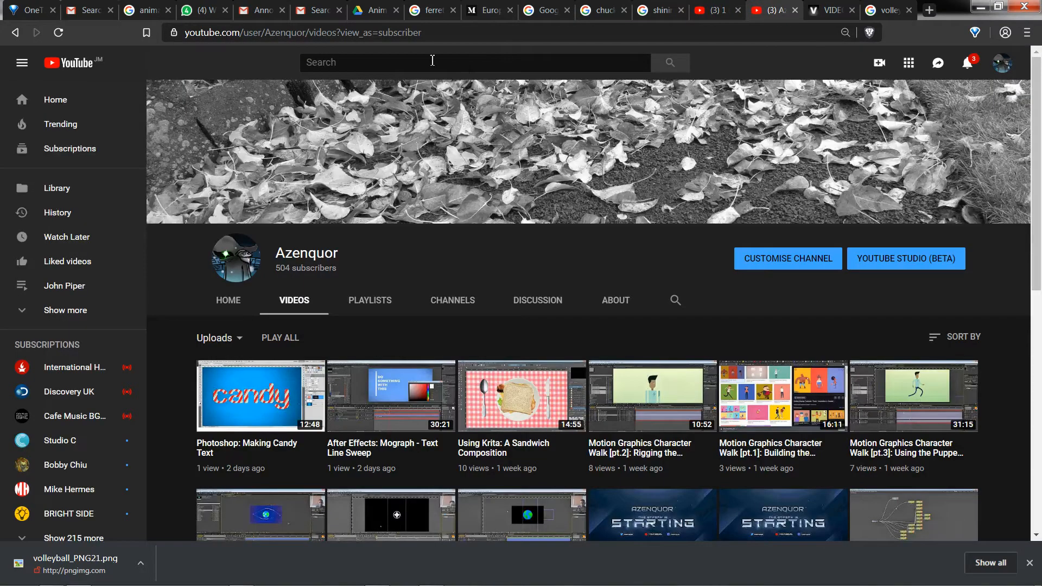
Step: Search YouTube for "repeater after effects circle", open the "Shape Layer Repeater (radial)" tutorial, and return to After Effects
click(408, 60)
text(rep)
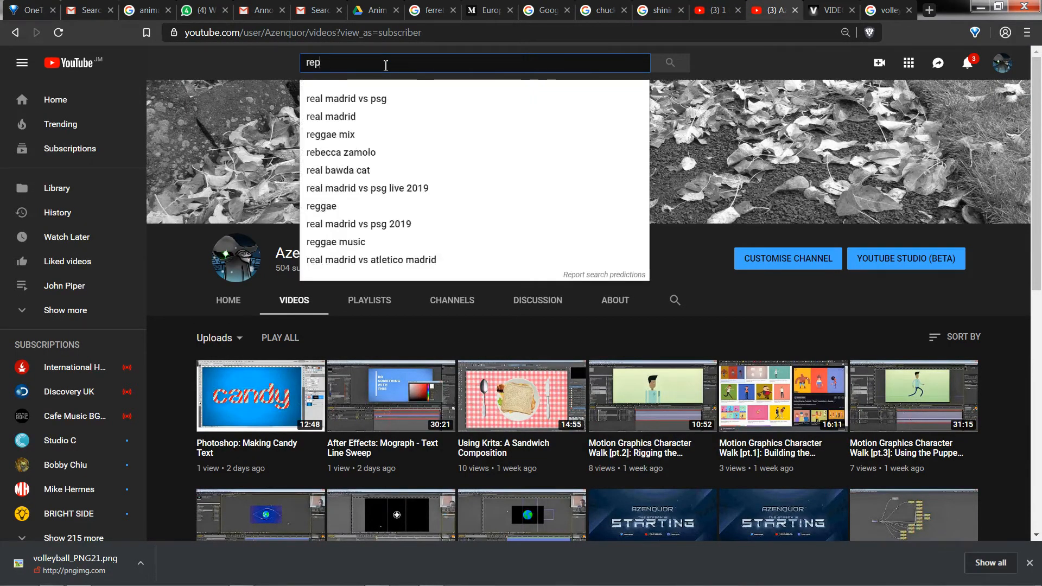
text(eater after e)
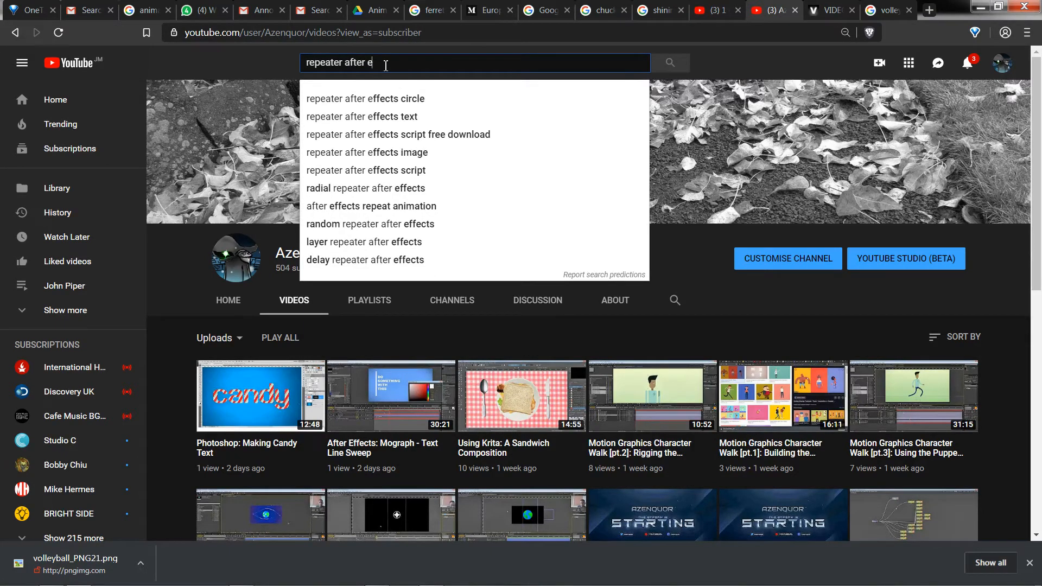
click(429, 101)
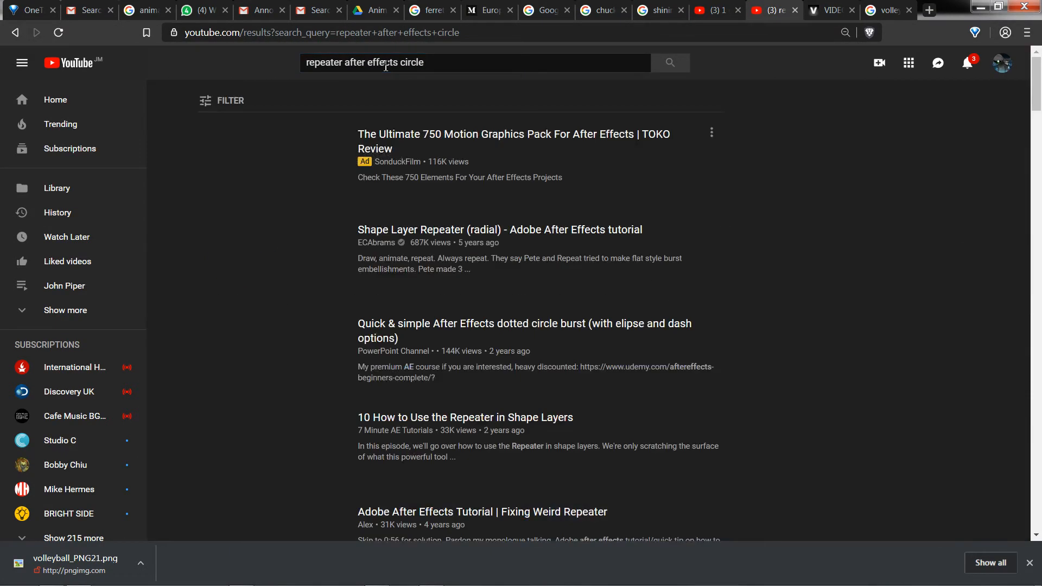
click(319, 244)
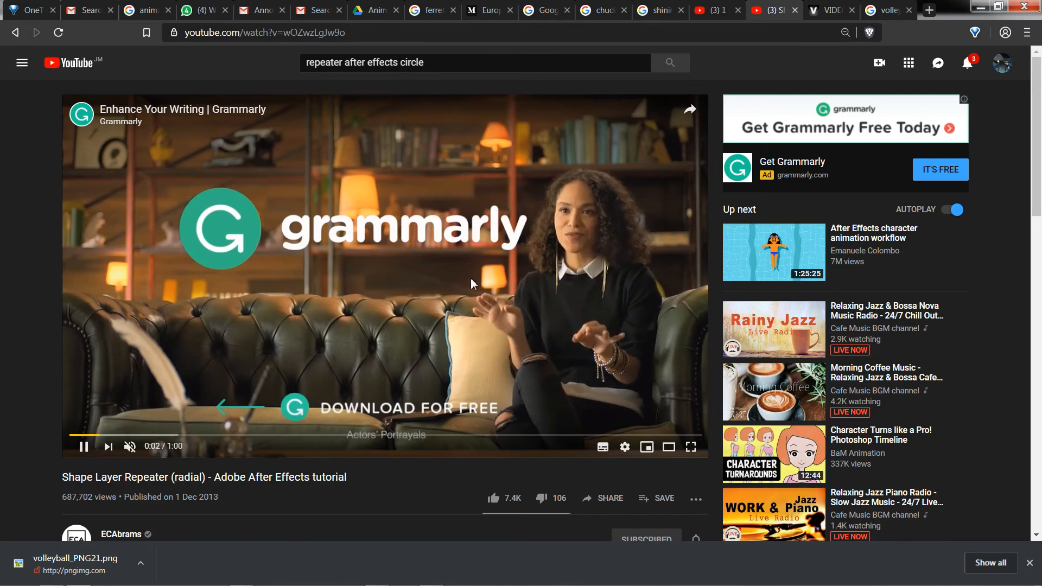
key(alt+Tab)
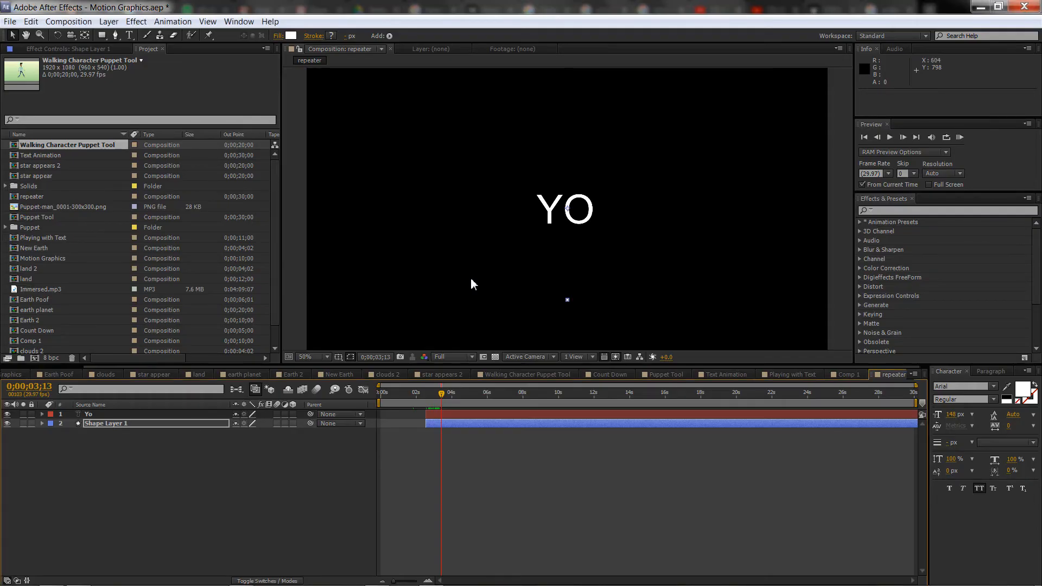